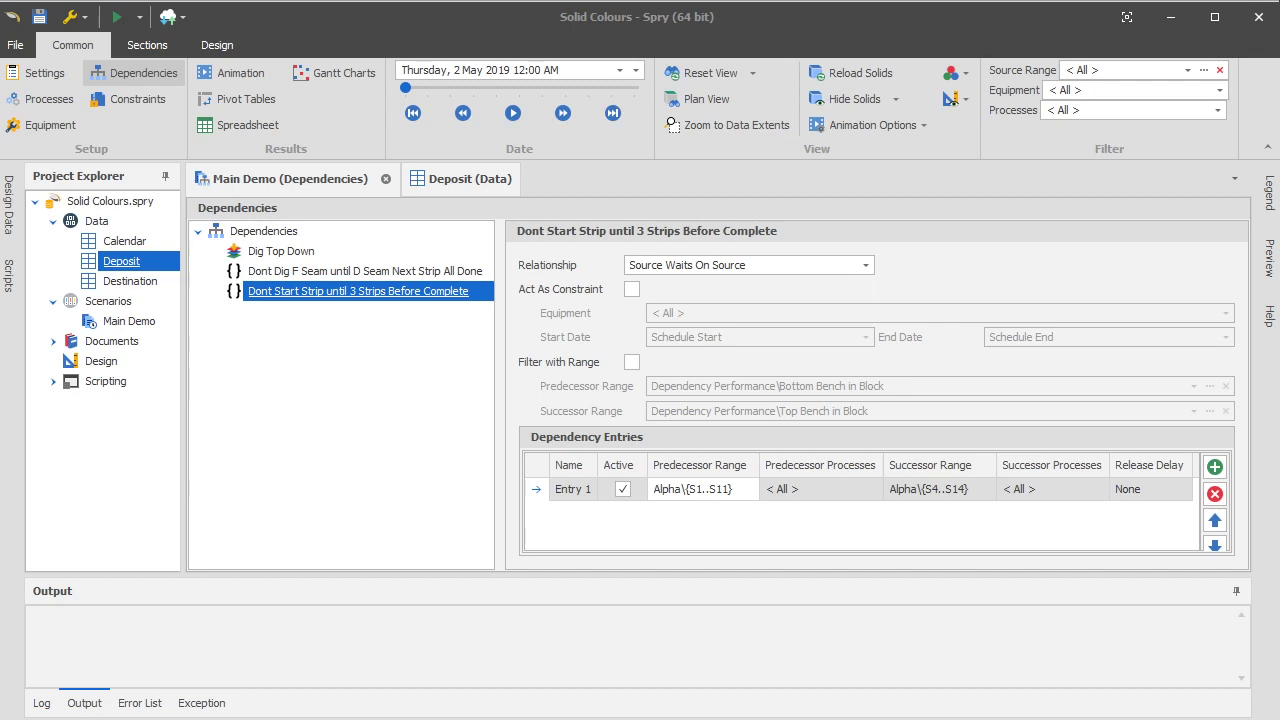
# - In the Main Demo dependencies, select the 'Dont Dig F Seam until D Seam Next Strip All Done' rule
pyautogui.click(313, 395)
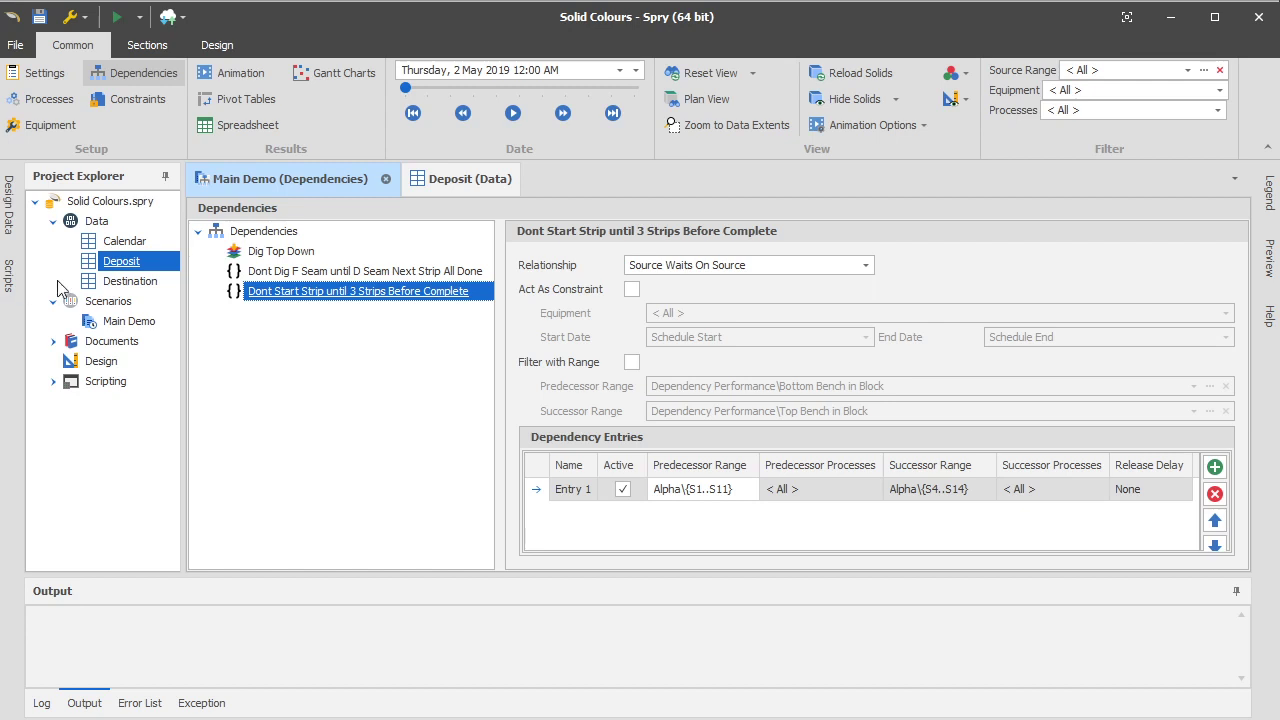
pyautogui.click(388, 271)
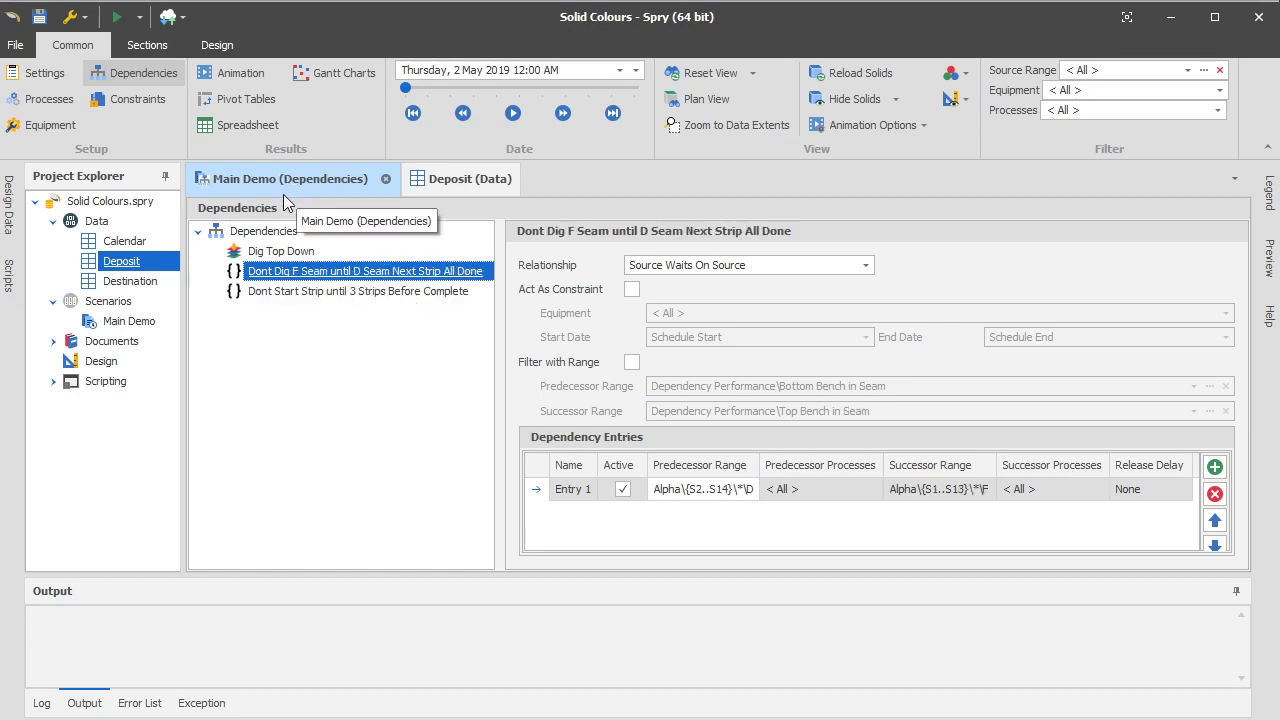
# - Switch Main Demo to the 3D animation view and orbit and zoom the deposit model
pyautogui.click(243, 80)
pyautogui.moveTo(533, 468); pyautogui.dragTo(537, 449)
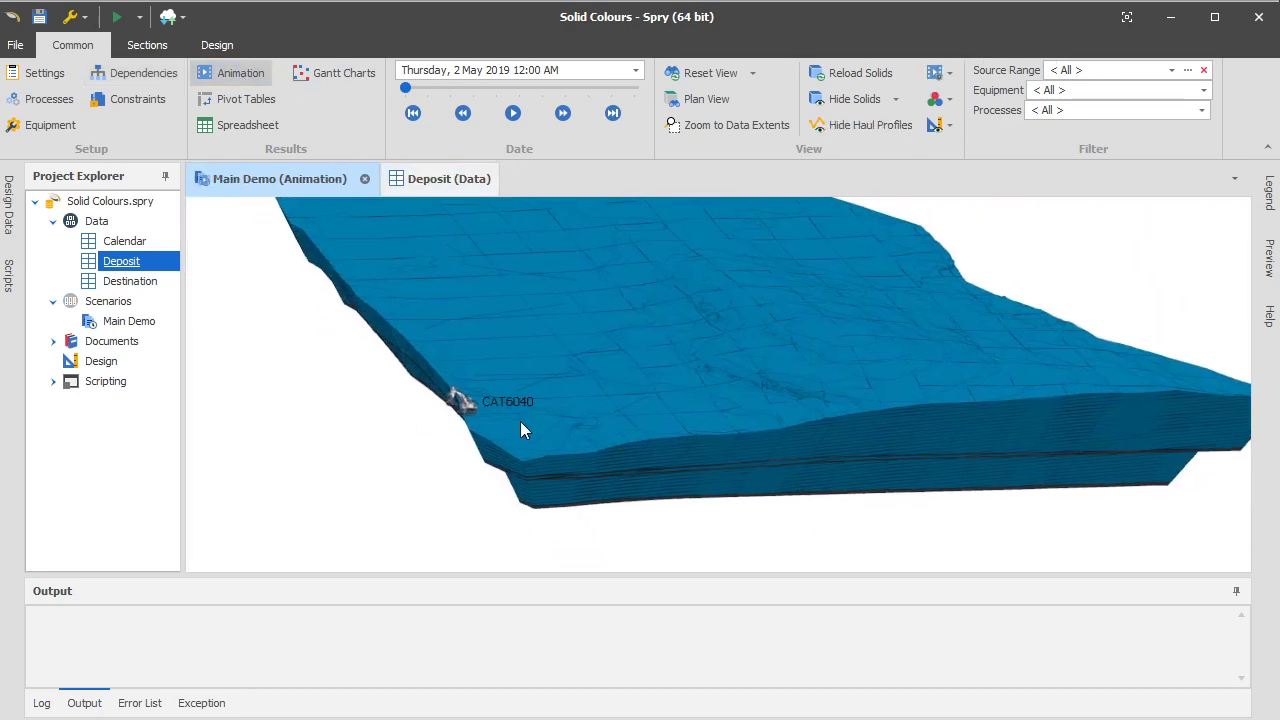
pyautogui.moveTo(569, 500)
pyautogui.mouseDown()
pyautogui.moveTo(569, 471)
pyautogui.moveTo(556, 502)
pyautogui.mouseUp()
pyautogui.scroll(3, 476, 462)
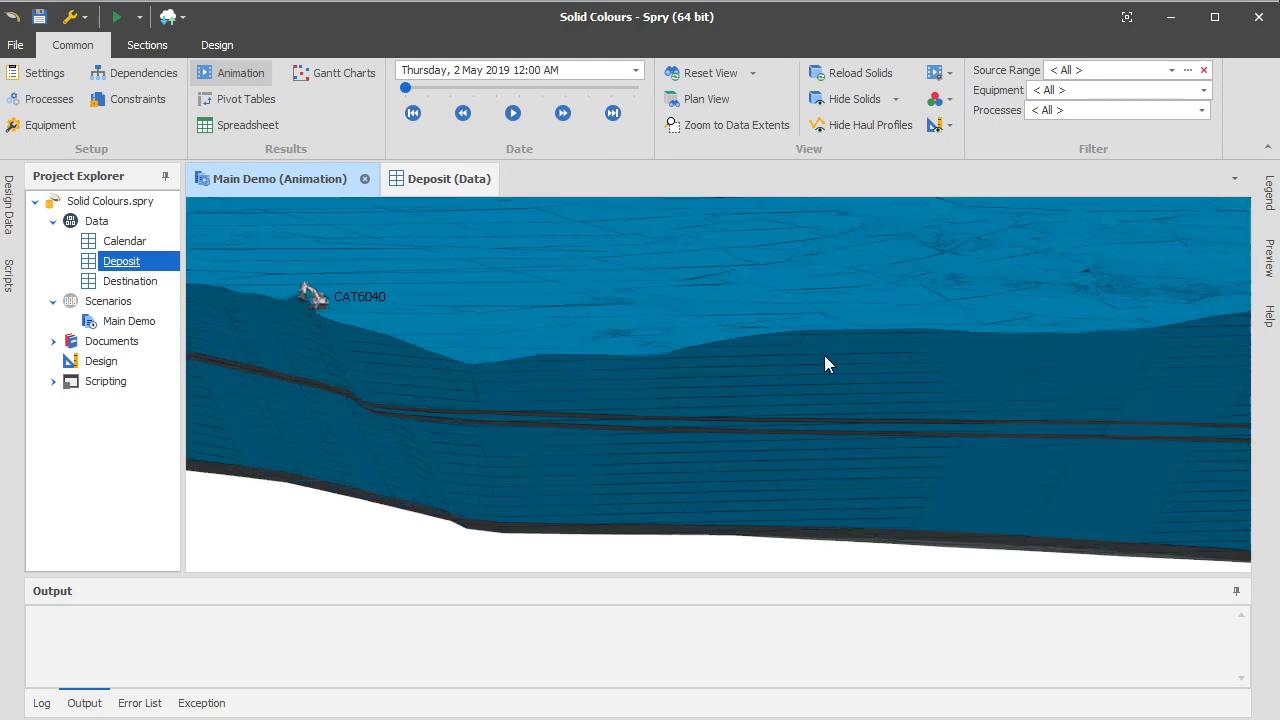
pyautogui.moveTo(826, 355)
pyautogui.mouseDown()
pyautogui.moveTo(818, 366)
pyautogui.moveTo(830, 333)
pyautogui.mouseUp()
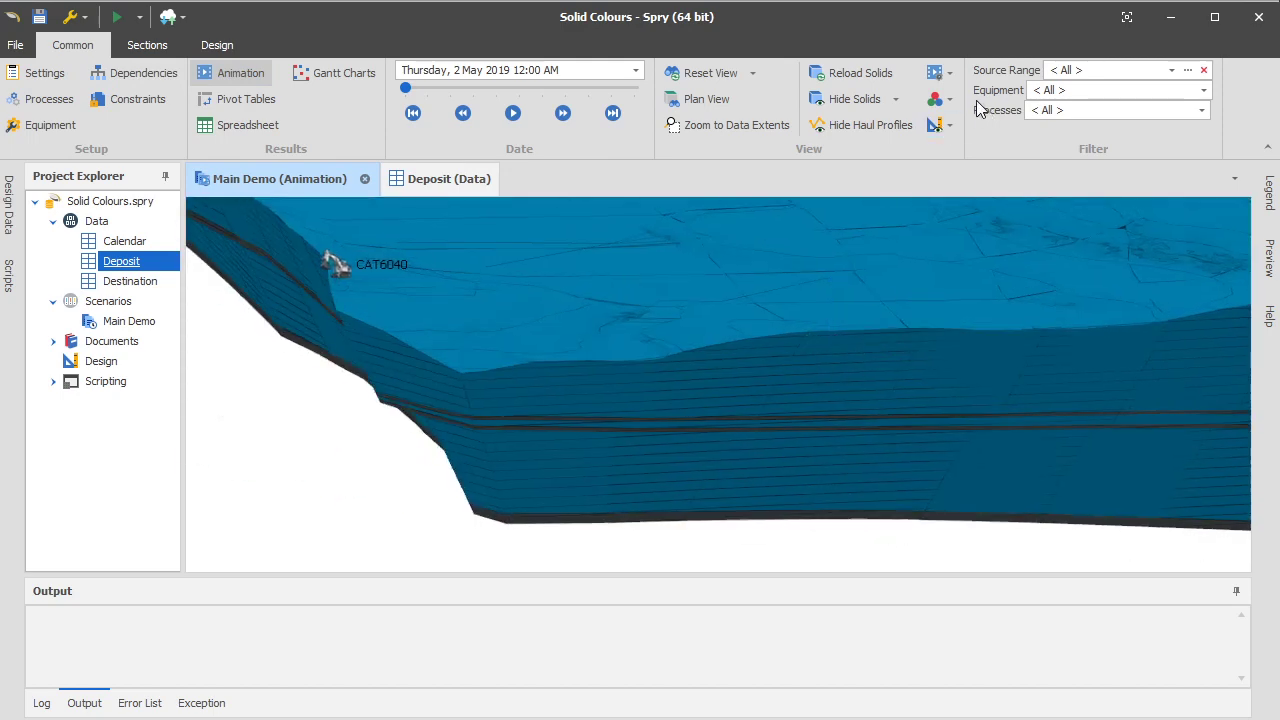
# - Inspect the solid colour Source colour set list without changing it
pyautogui.click(935, 99)
pyautogui.click(1032, 134)
pyautogui.click(1185, 138)
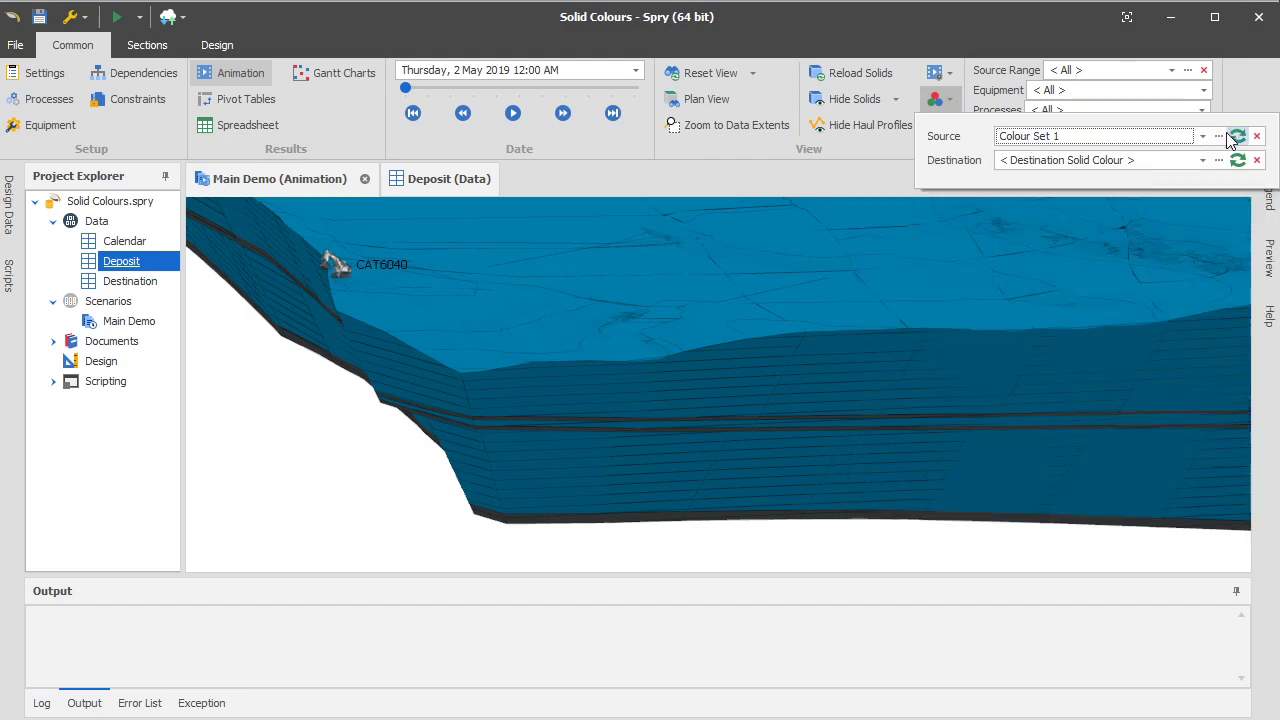
# - Create a new custom Solid Colours set with the wizard, colouring by Seam level
pyautogui.click(1218, 136)
pyautogui.rightClick(214, 126)
pyautogui.moveTo(243, 143)
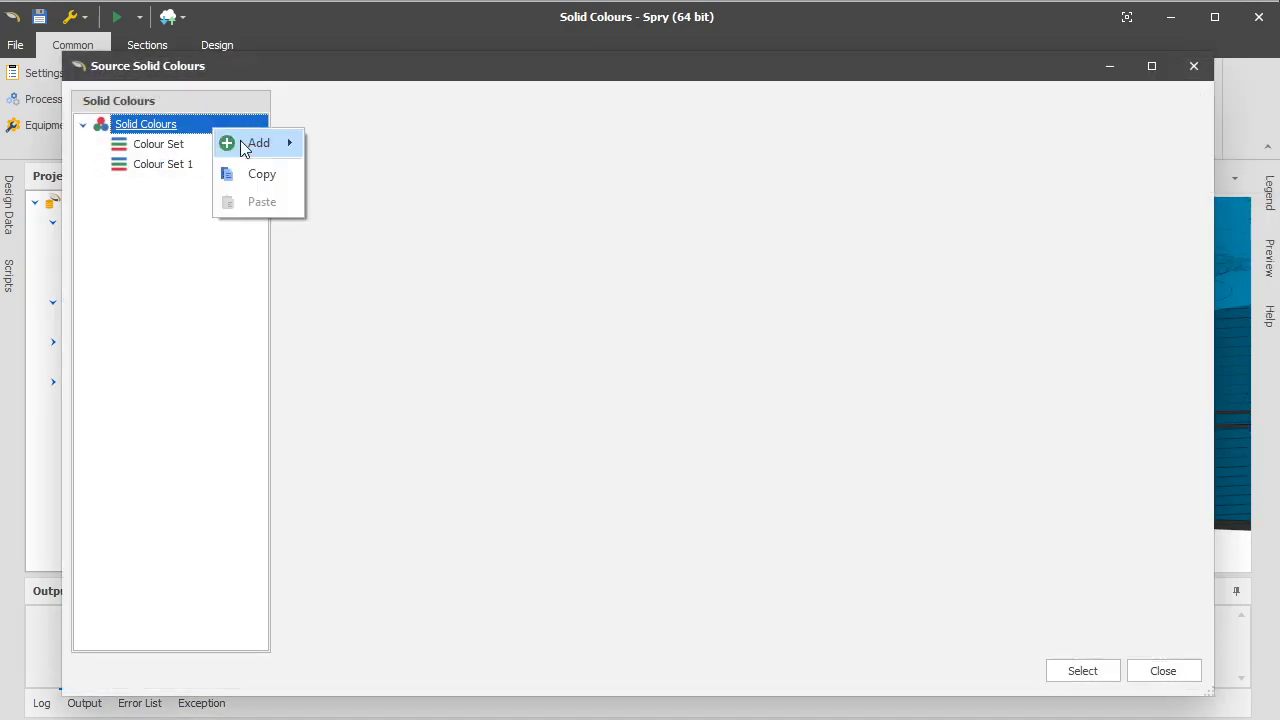
pyautogui.click(400, 150)
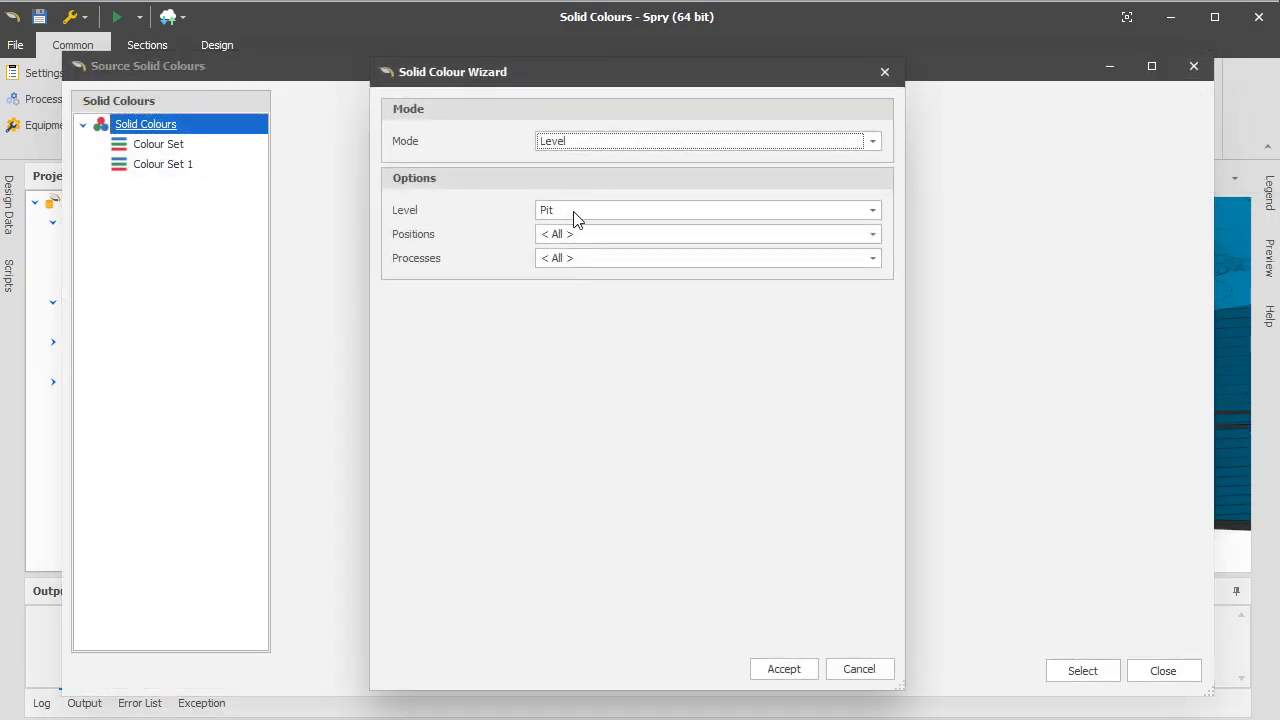
pyautogui.click(578, 212)
pyautogui.click(620, 316)
pyautogui.click(781, 668)
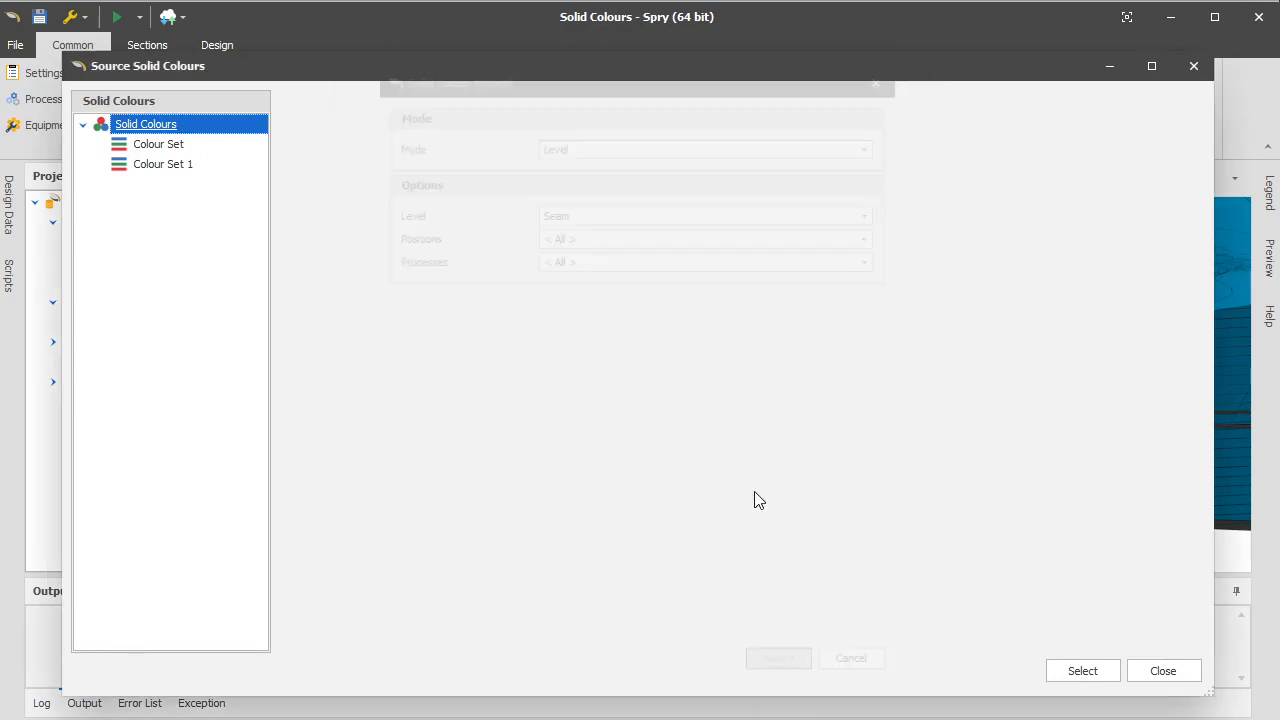
# - Apply a colour palette to all eight seam rows, D through D122
pyautogui.keyDown('shift'); pyautogui.click(696, 311); pyautogui.keyUp('shift')
pyautogui.rightClick(696, 313)
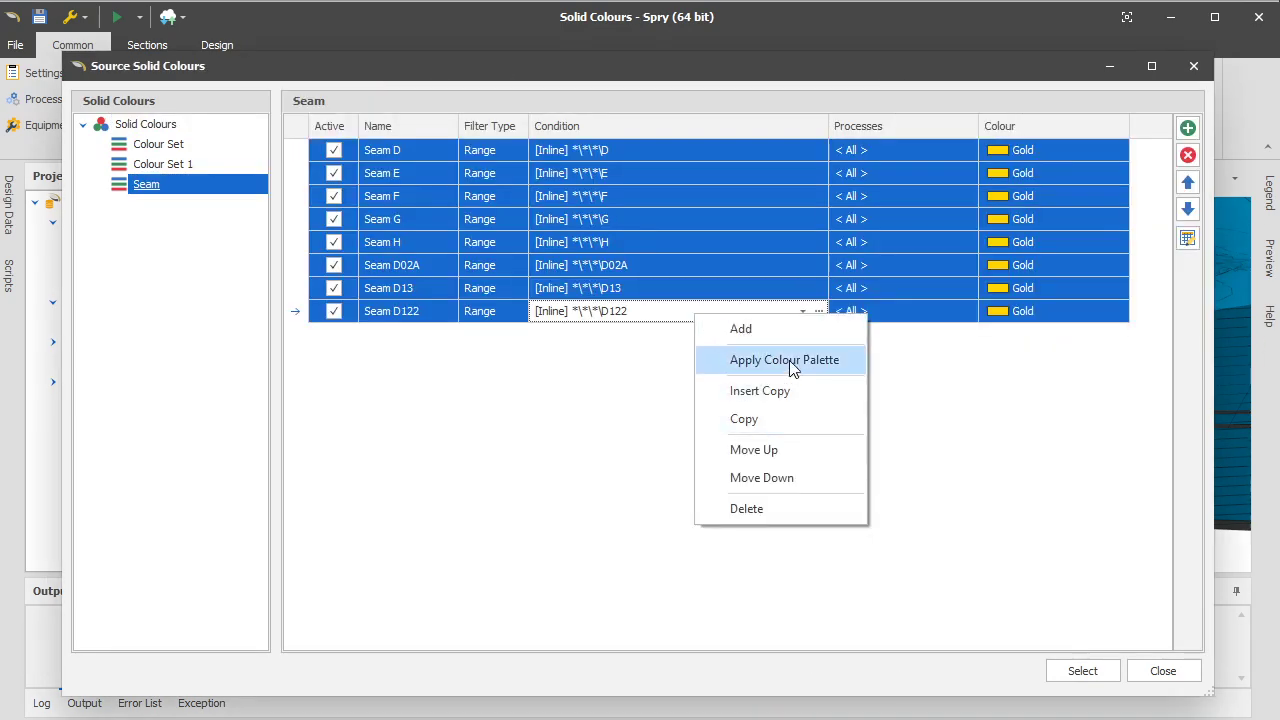
pyautogui.click(716, 362)
# - Apply the Seam colour set to the 3D solids and advance the animation to 26 March 2022
pyautogui.click(829, 662)
pyautogui.click(1050, 668)
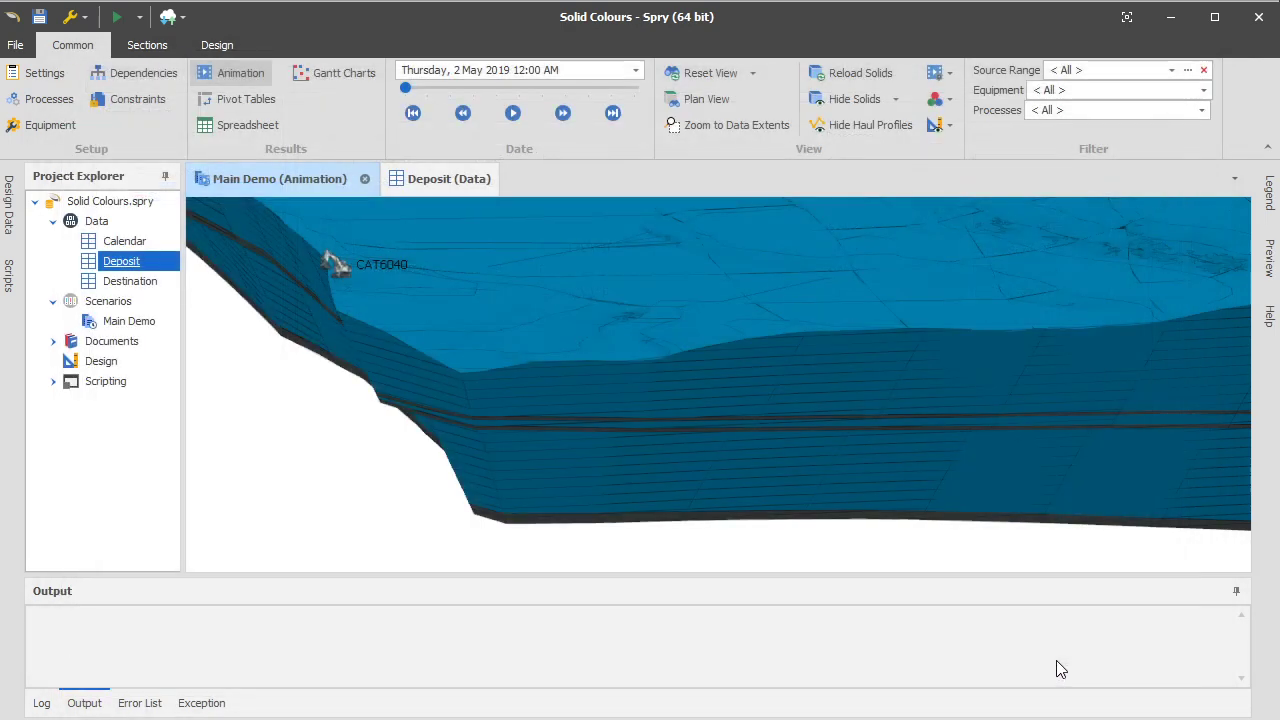
pyautogui.moveTo(710, 424); pyautogui.dragTo(709, 378)
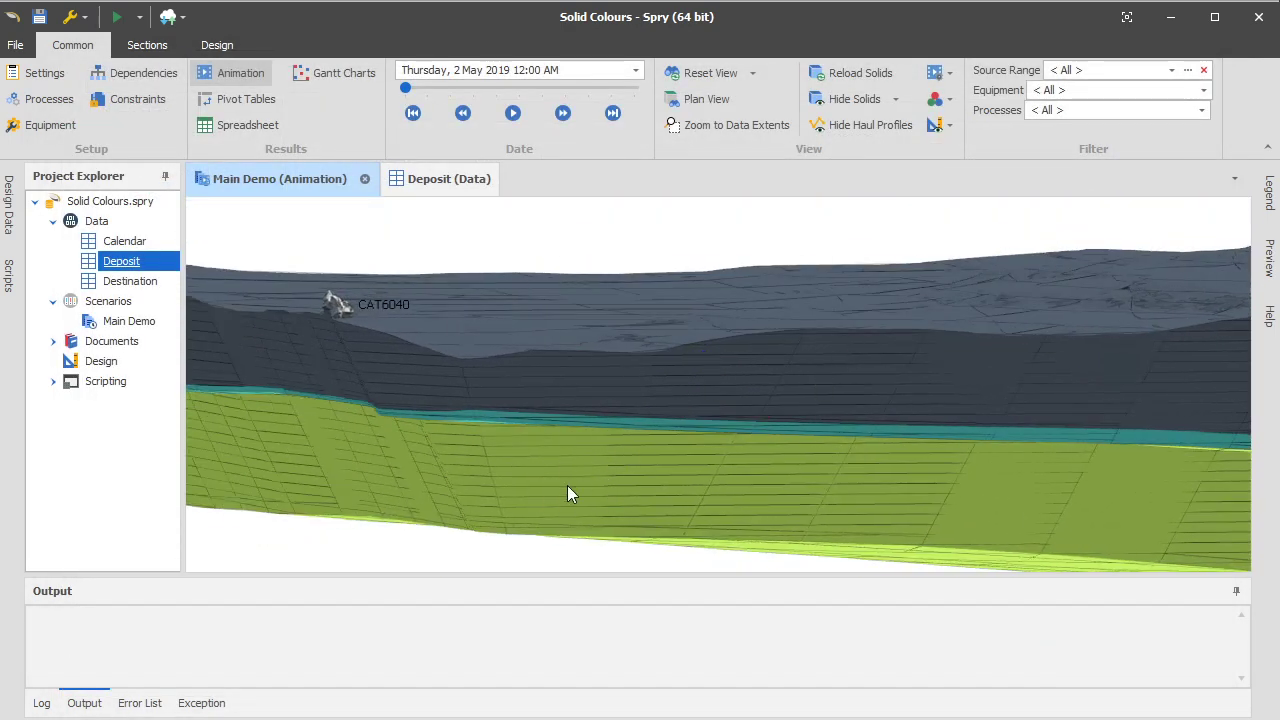
pyautogui.moveTo(634, 471); pyautogui.dragTo(608, 480)
pyautogui.press('space')
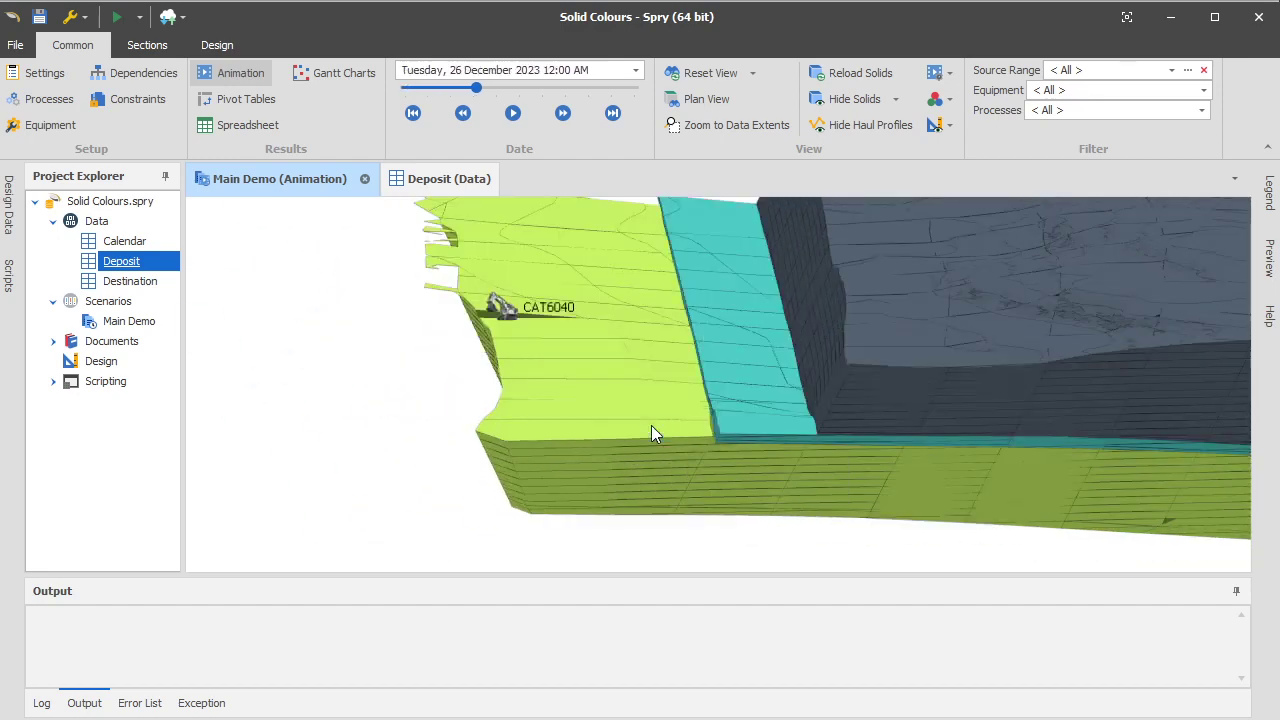
pyautogui.moveTo(651, 425)
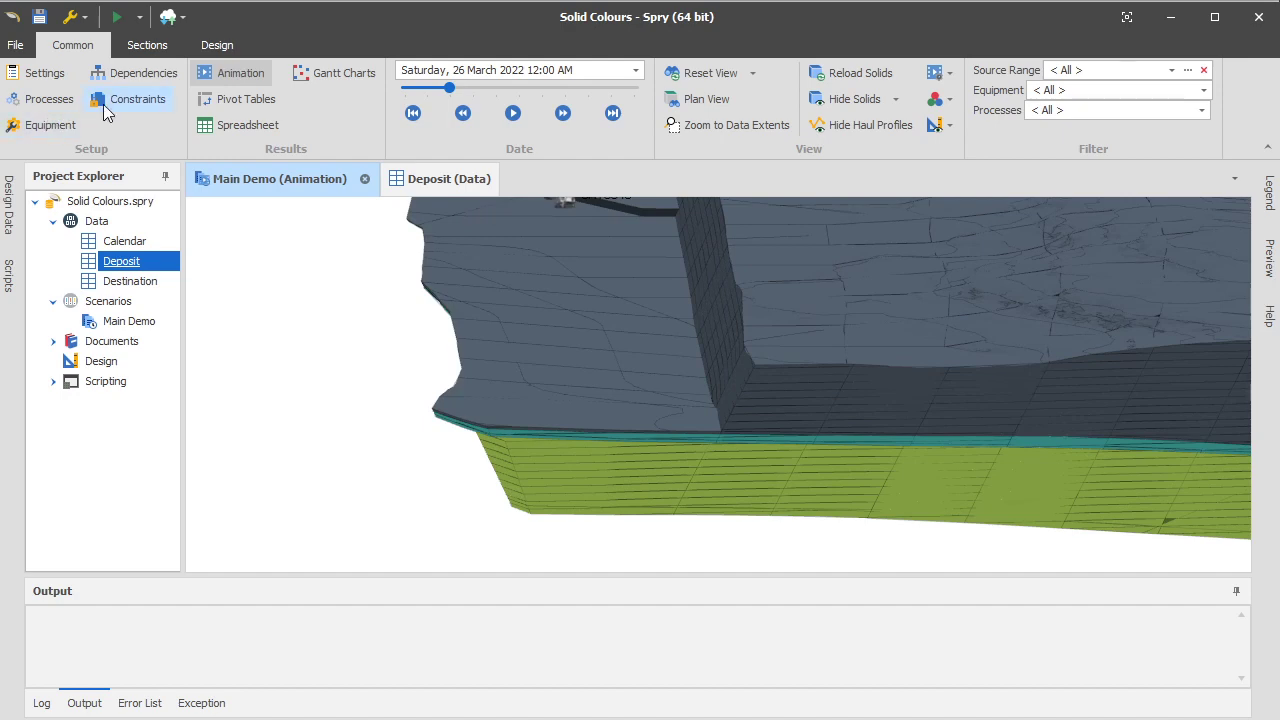
# - In Dependencies, select Entry 1 of 'Dont Start Strip until 3 Strips Before Complete'
pyautogui.click(137, 84)
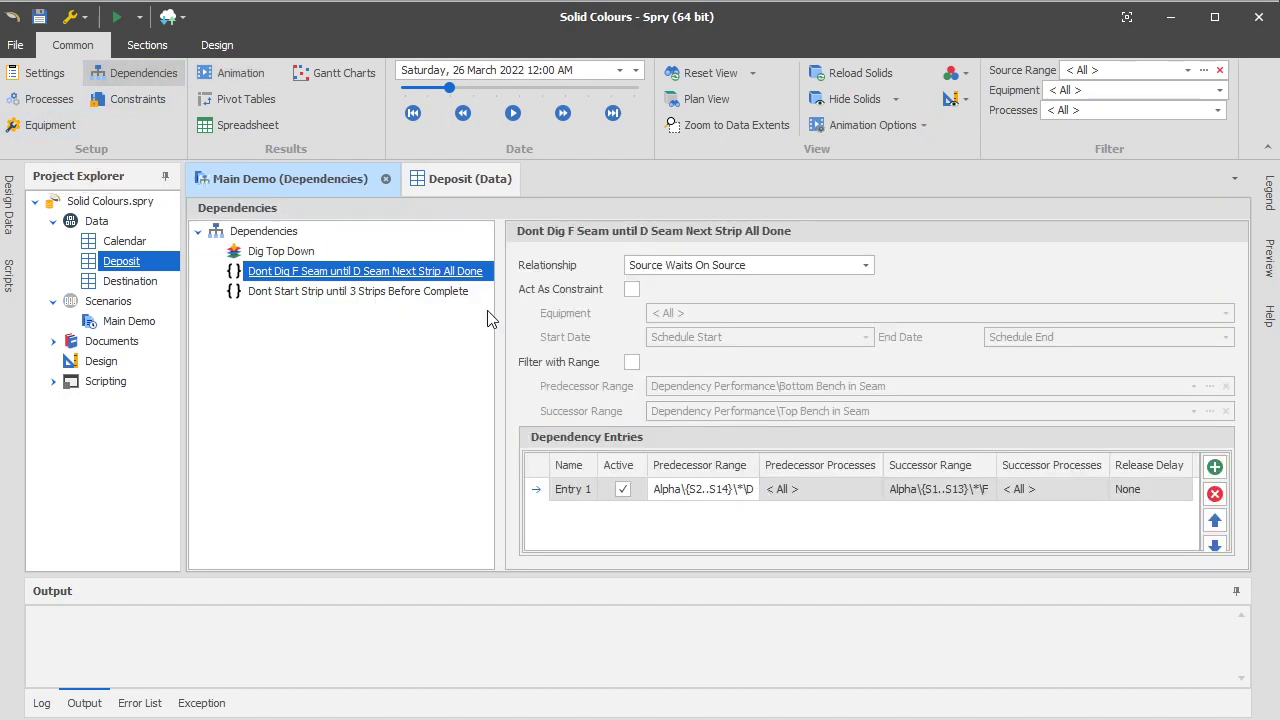
pyautogui.click(390, 298)
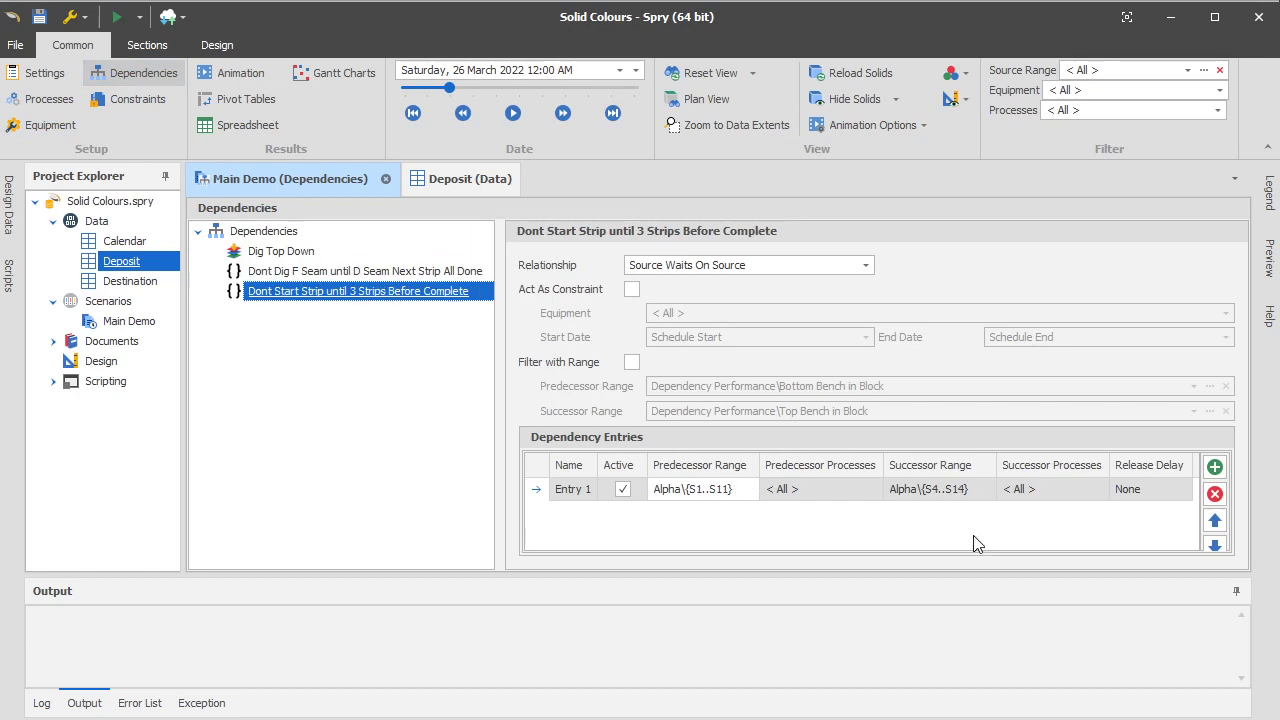
pyautogui.click(935, 490)
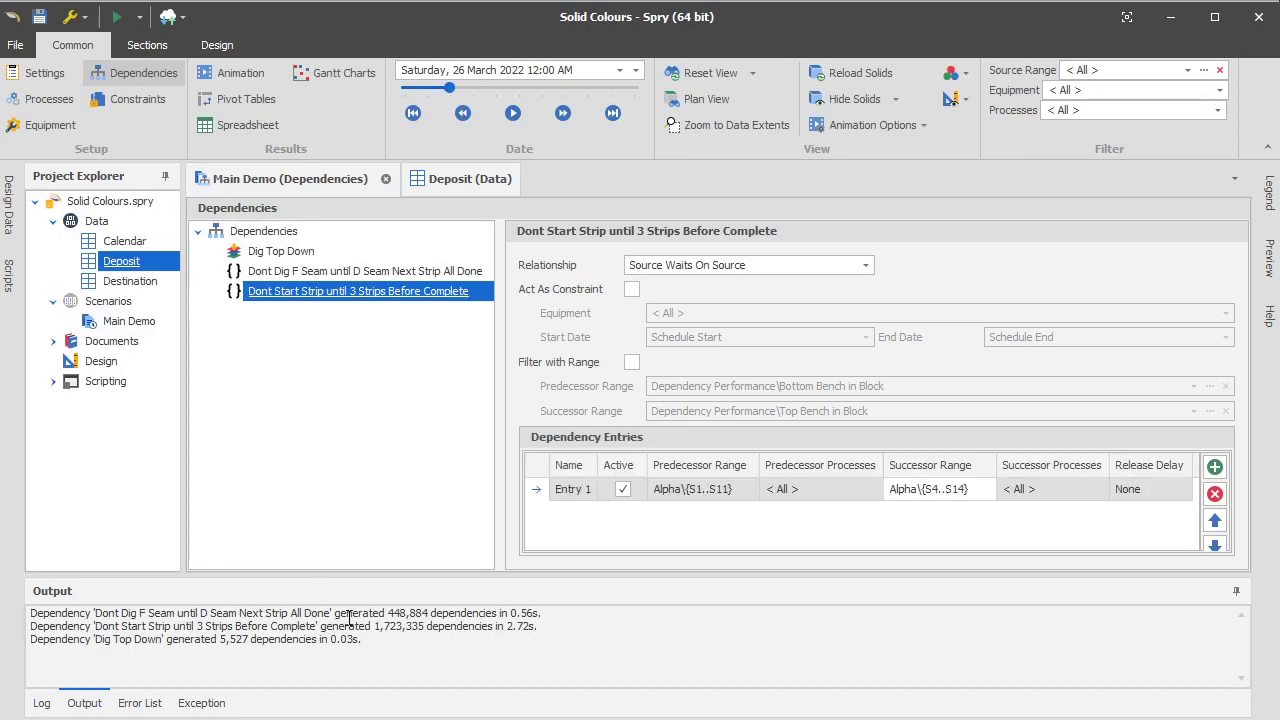
# - Highlight the generated counts 448,884 and 1,723,335 in the output messages
pyautogui.moveTo(99, 613); pyautogui.dragTo(376, 613)
pyautogui.moveTo(388, 613); pyautogui.dragTo(430, 613)
pyautogui.moveTo(196, 626); pyautogui.dragTo(356, 626)
pyautogui.moveTo(372, 626); pyautogui.dragTo(436, 628)
pyautogui.click(394, 391)
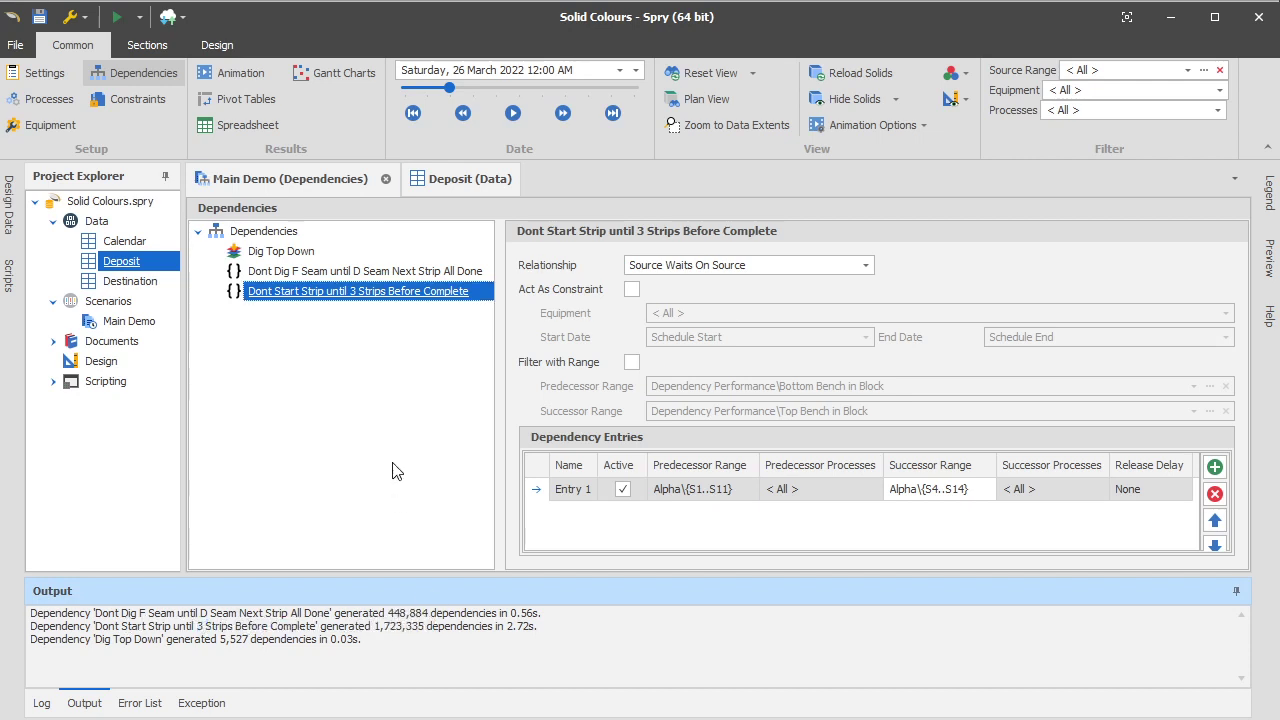
pyautogui.click(17, 47)
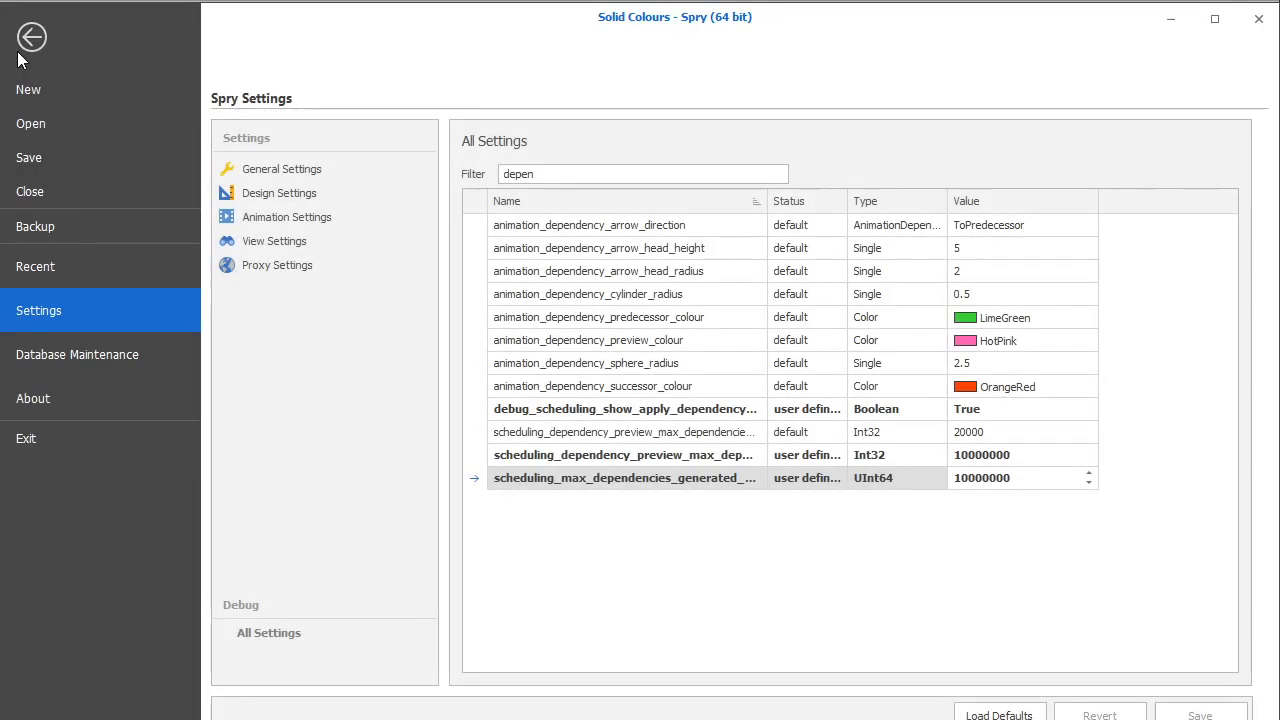
pyautogui.click(656, 474)
pyautogui.click(636, 432)
pyautogui.click(592, 414)
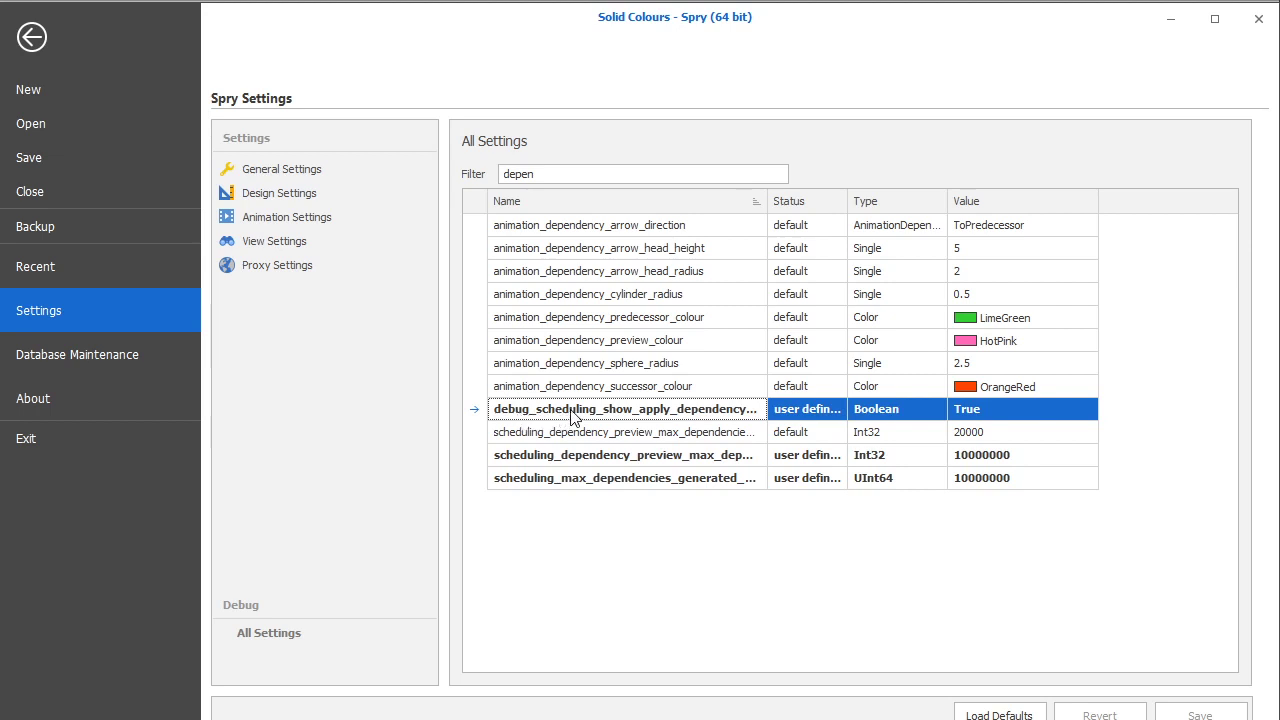
pyautogui.doubleClick(767, 201)
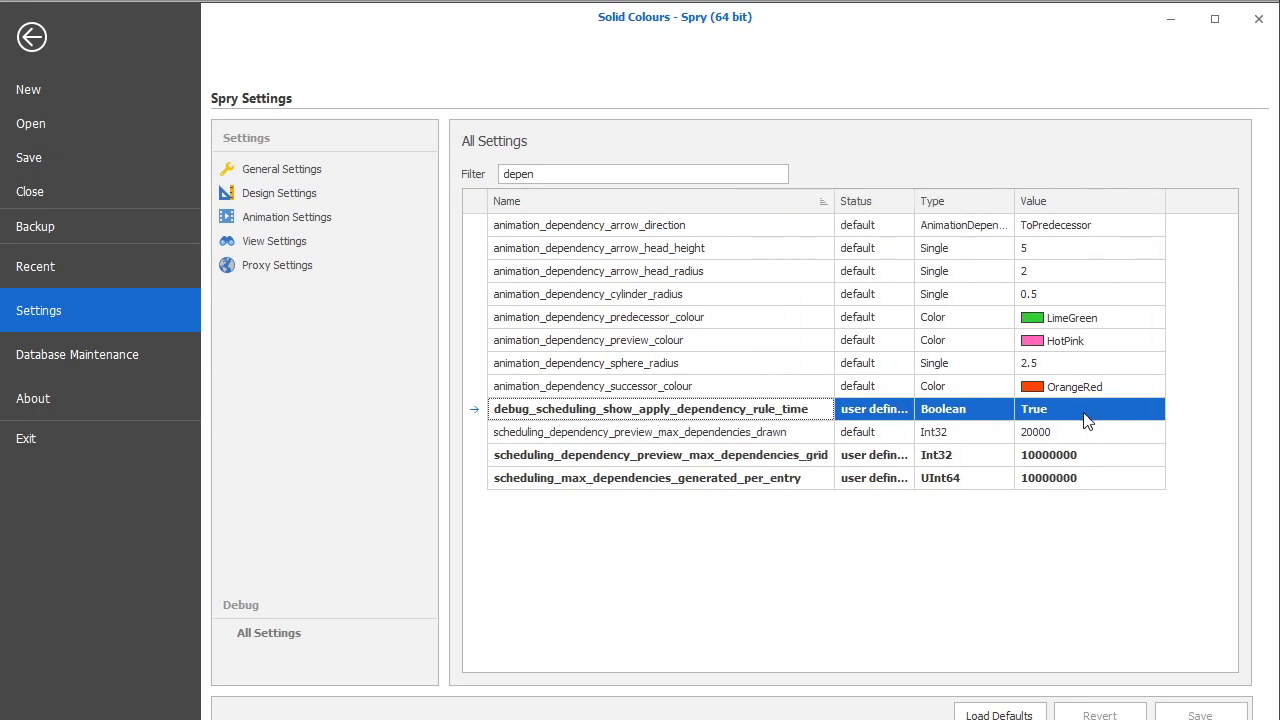
pyautogui.click(38, 44)
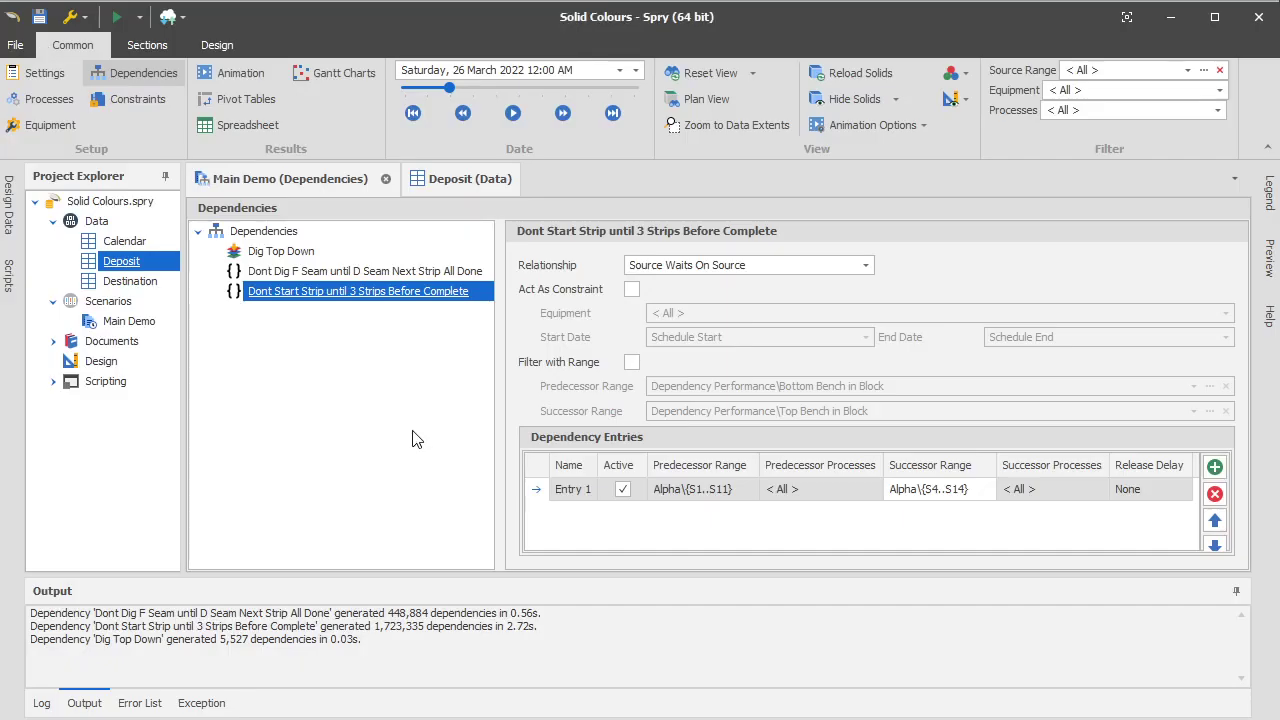
# - Enable range filtering on the dependency and move to the Dont Dig F Seam rule
pyautogui.click(632, 364)
pyautogui.click(632, 364)
pyautogui.press('Up')
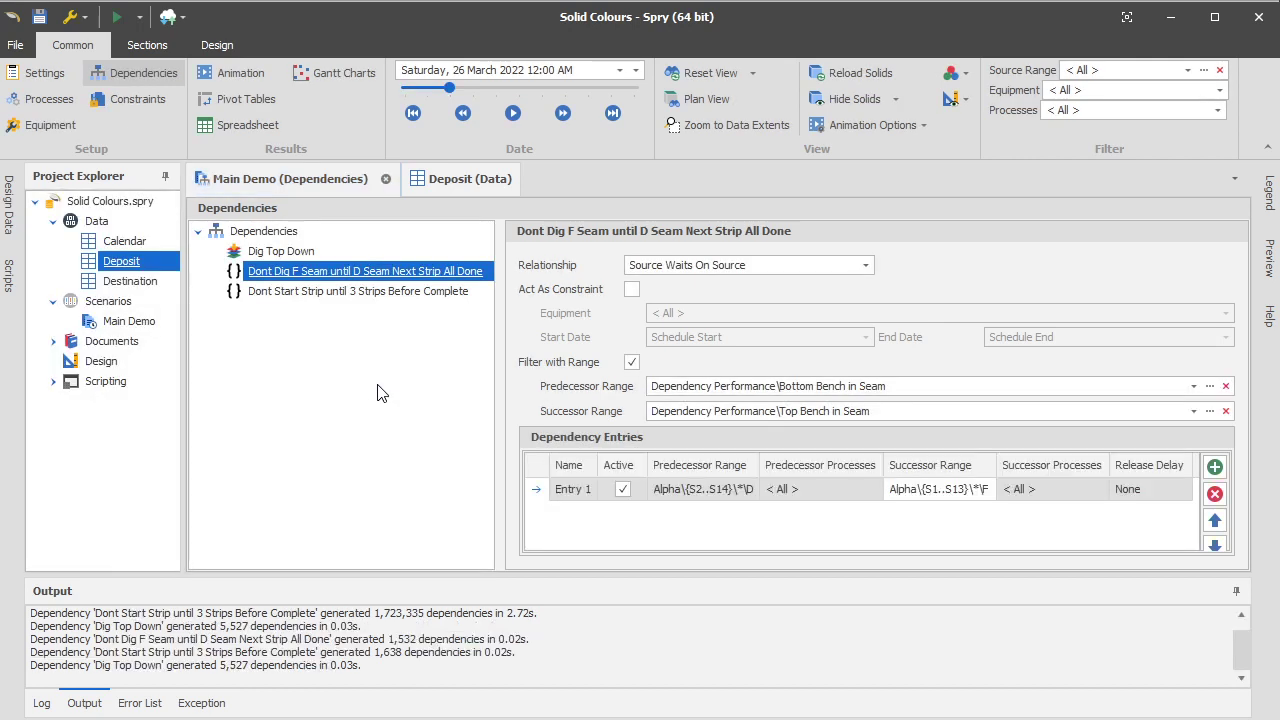
# - Highlight the regenerated 1,638 dependency count in the output messages
pyautogui.click(458, 645)
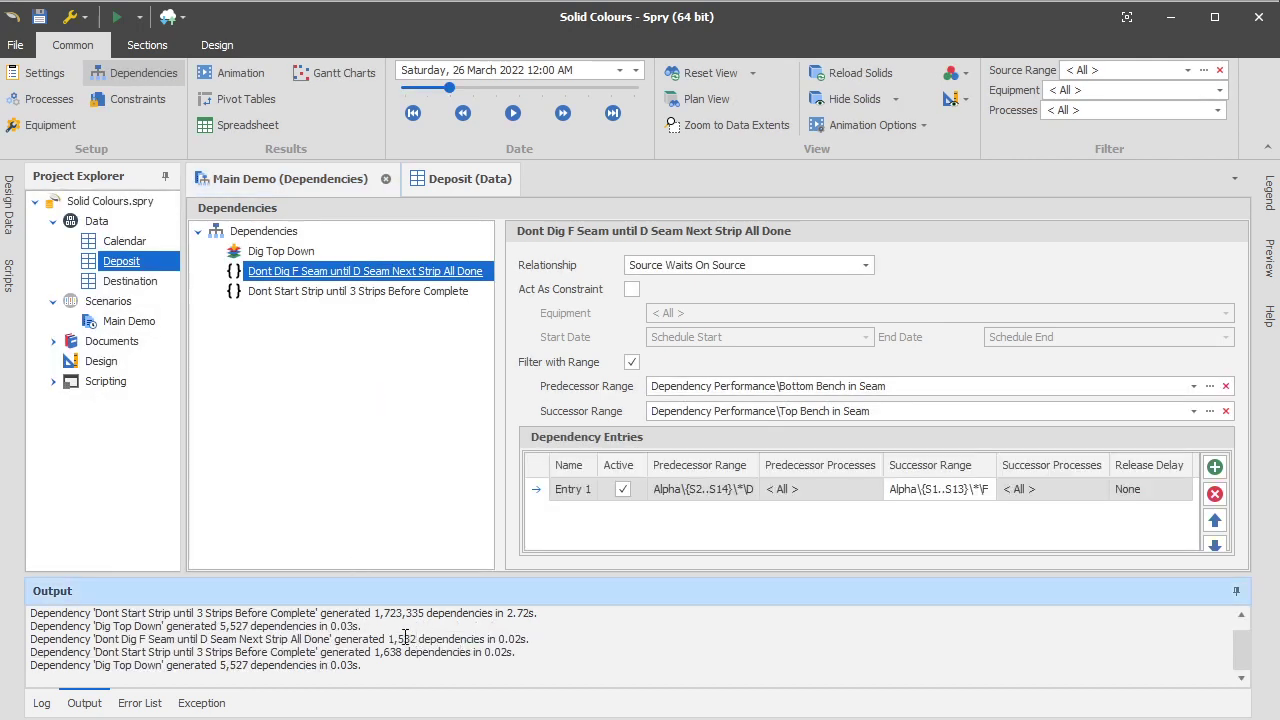
pyautogui.click(533, 656)
pyautogui.moveTo(533, 656); pyautogui.dragTo(506, 653)
pyautogui.moveTo(403, 652); pyautogui.dragTo(380, 653)
pyautogui.click(382, 414)
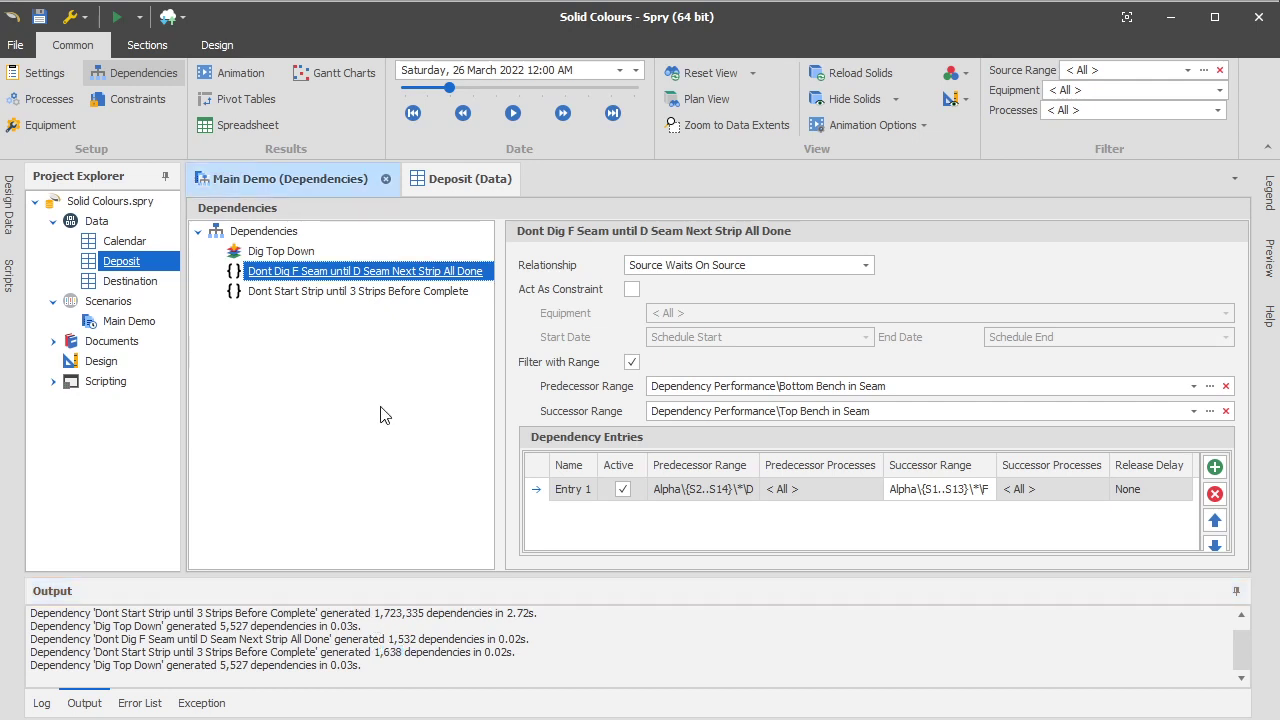
# - In the 3D animation, move the date slider forward and orbit toward CAT6040 at the green seam
pyautogui.click(240, 73)
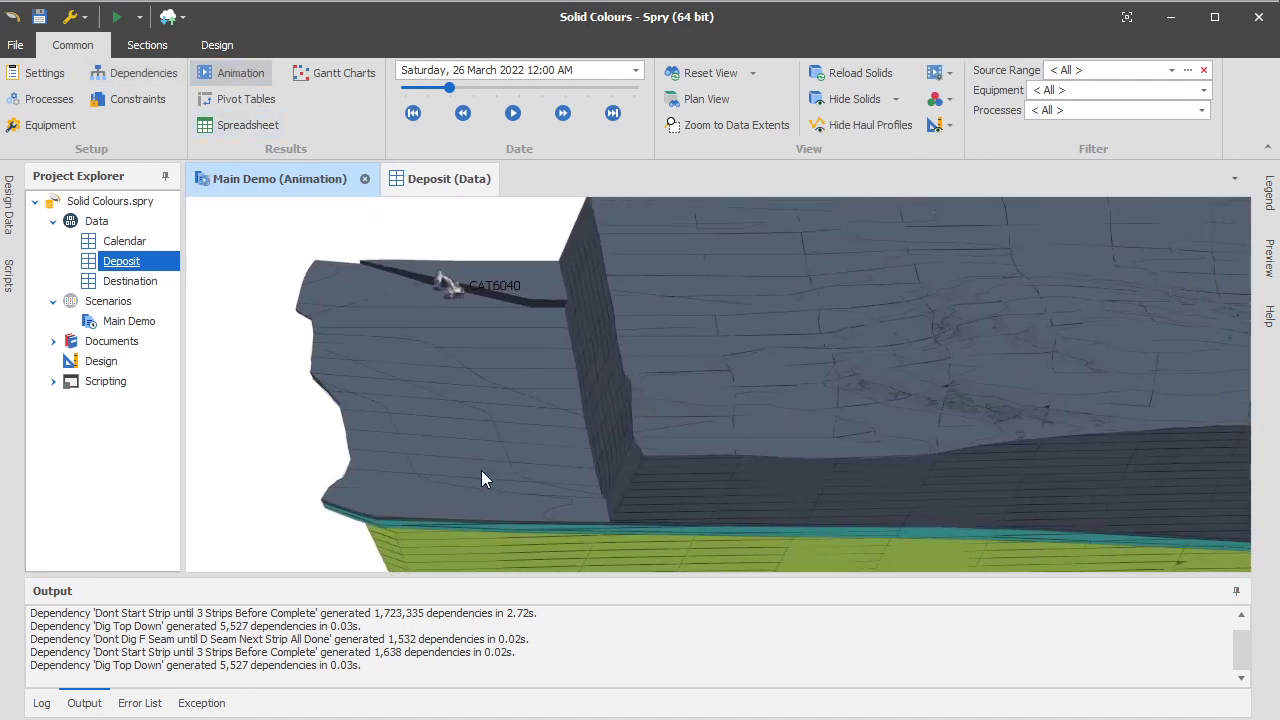
pyautogui.moveTo(449, 88); pyautogui.dragTo(467, 85)
pyautogui.moveTo(615, 443); pyautogui.dragTo(643, 444)
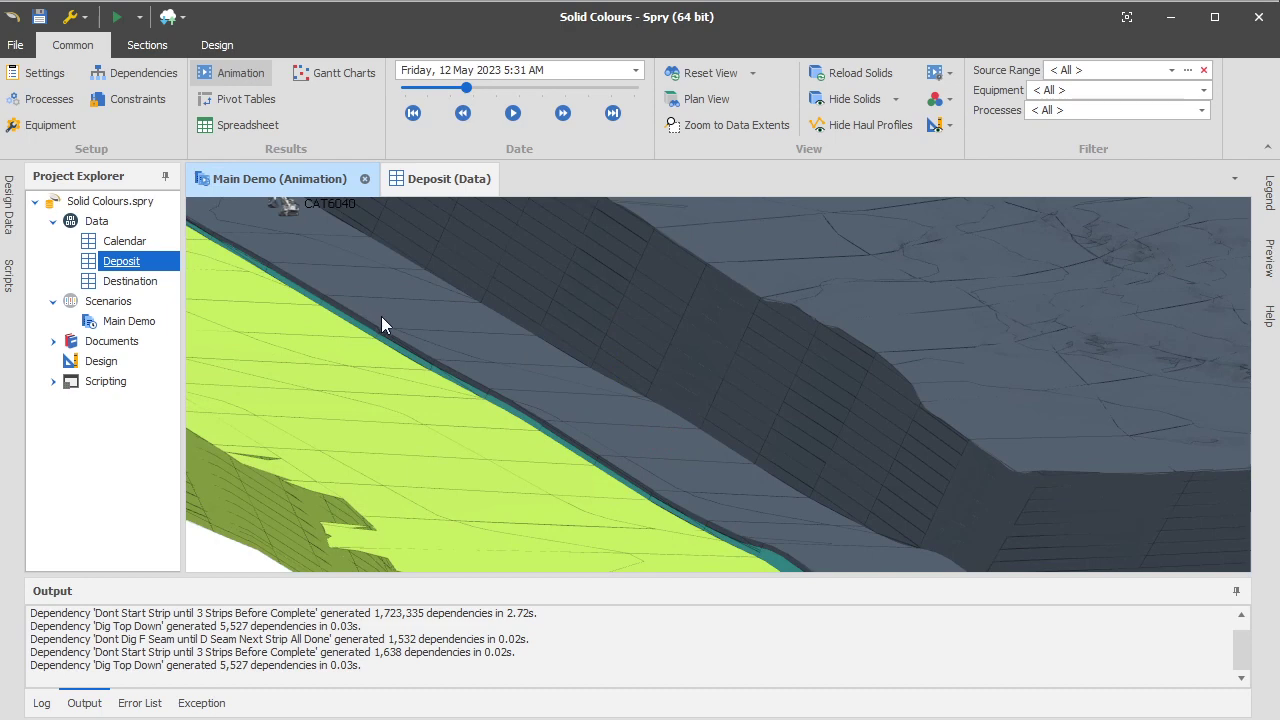
pyautogui.moveTo(386, 320); pyautogui.dragTo(563, 418)
pyautogui.scroll(-5, 566, 424)
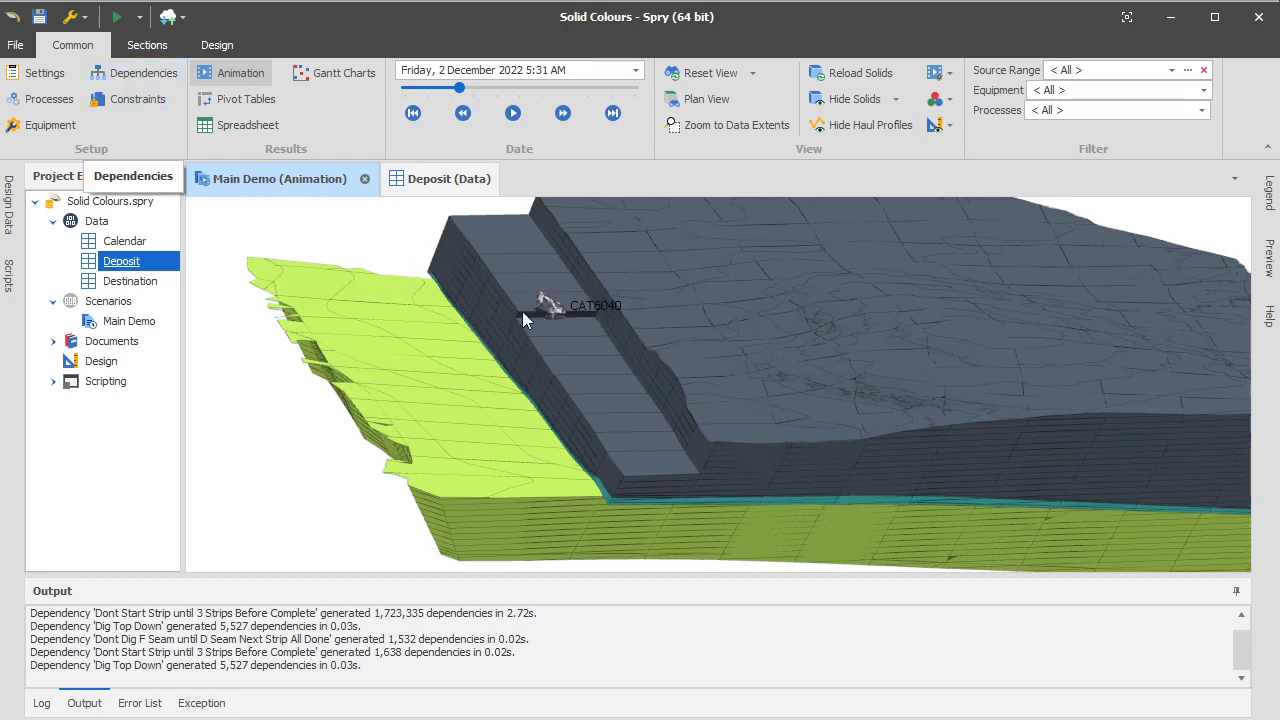
# - Zoom and orbit the pit model to view the grey waste benches over the green seam side-on
pyautogui.scroll(2, 484, 312)
pyautogui.scroll(2, 484, 303)
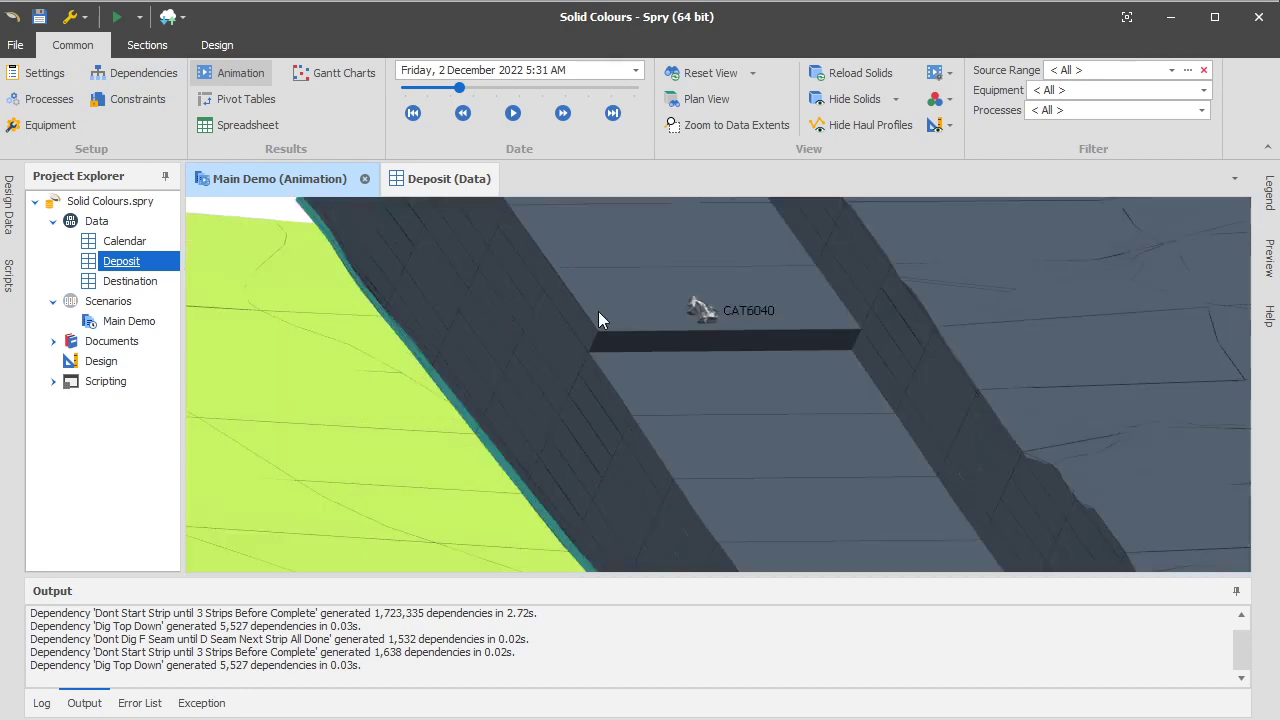
pyautogui.moveTo(605, 292)
pyautogui.scroll(-3, 612, 358)
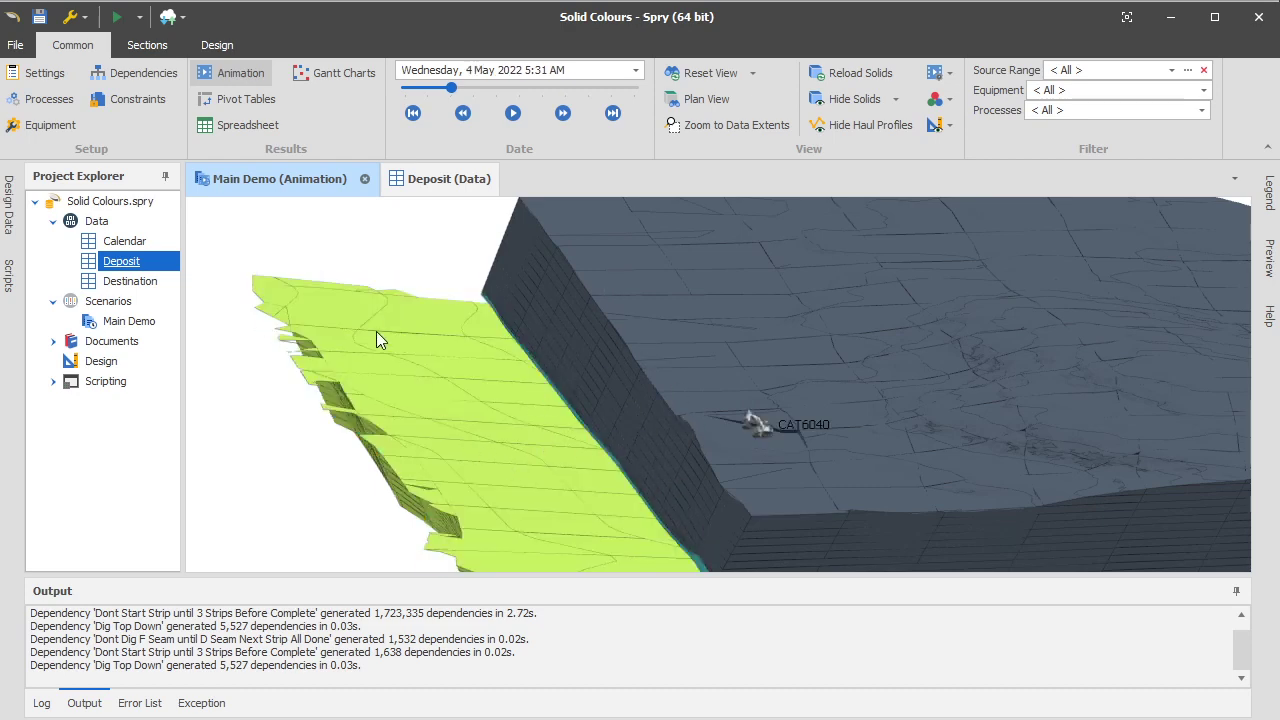
pyautogui.moveTo(376, 342); pyautogui.dragTo(610, 456)
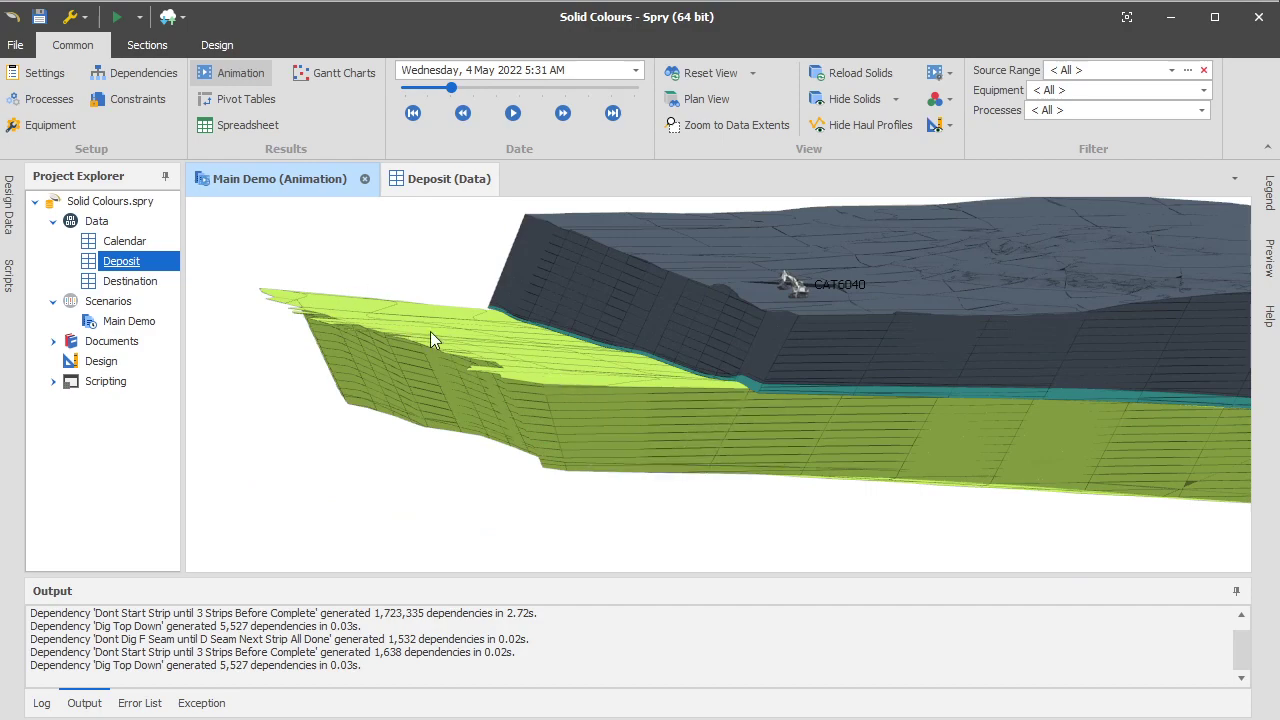
pyautogui.moveTo(567, 432); pyautogui.dragTo(518, 458)
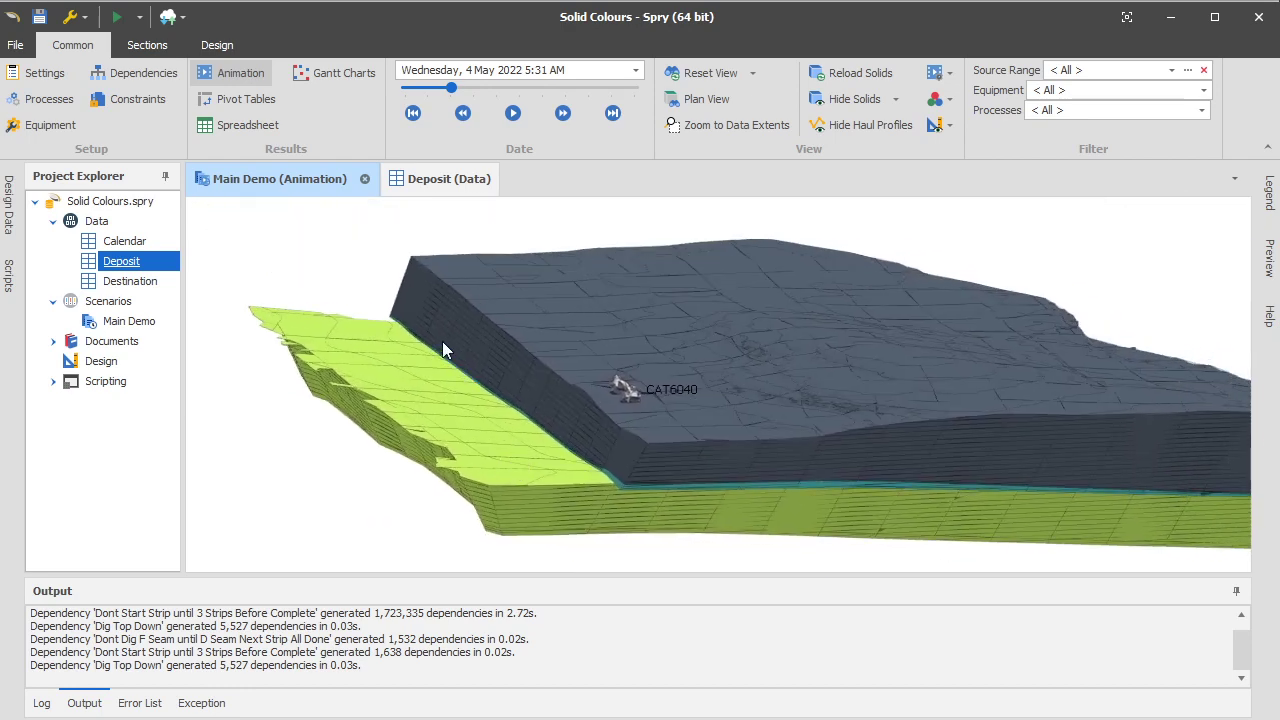
# - Filter the 3D view to Top Bench in Block, then Bottom Bench in Block, inspecting each
pyautogui.click(1091, 71)
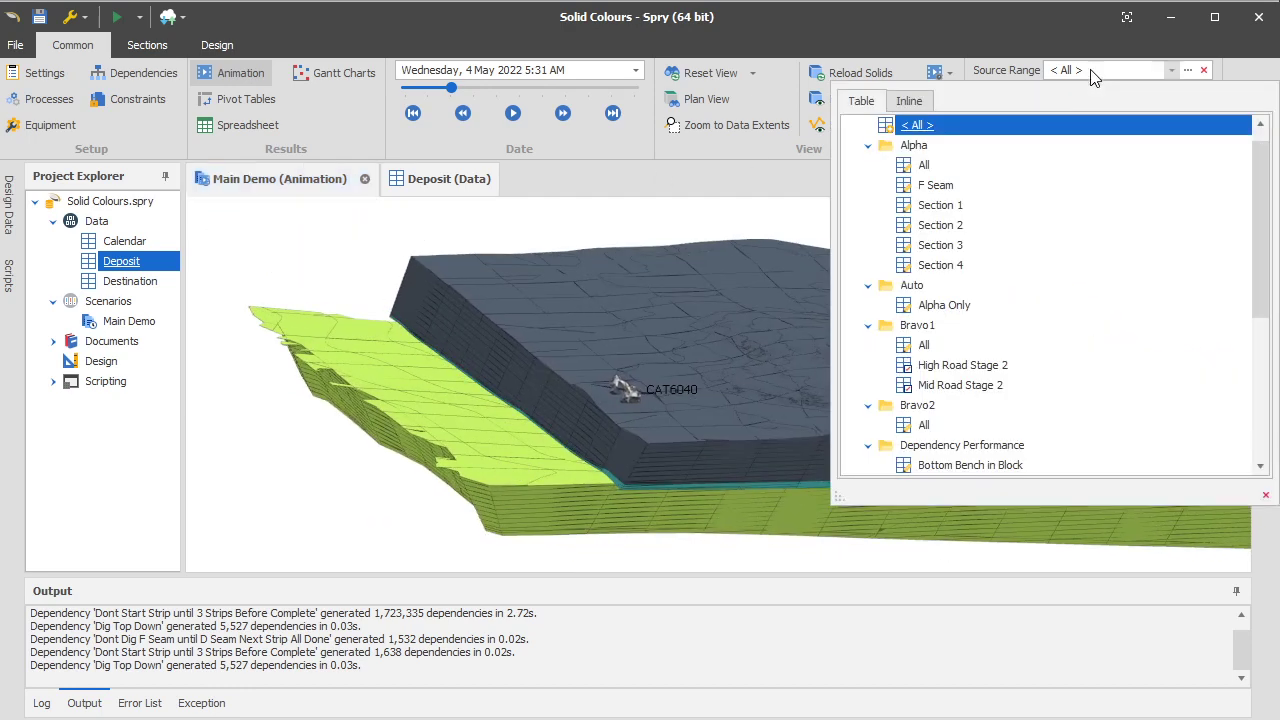
pyautogui.scroll(-4, 986, 283)
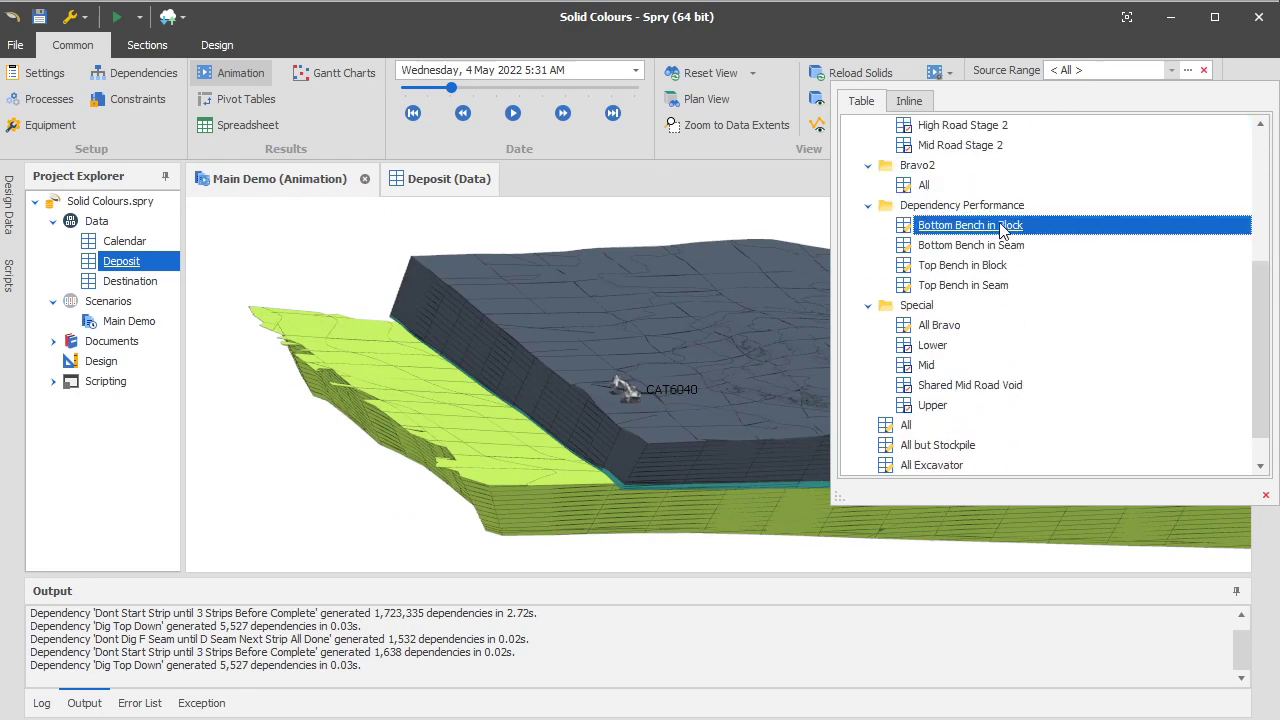
pyautogui.click(966, 266)
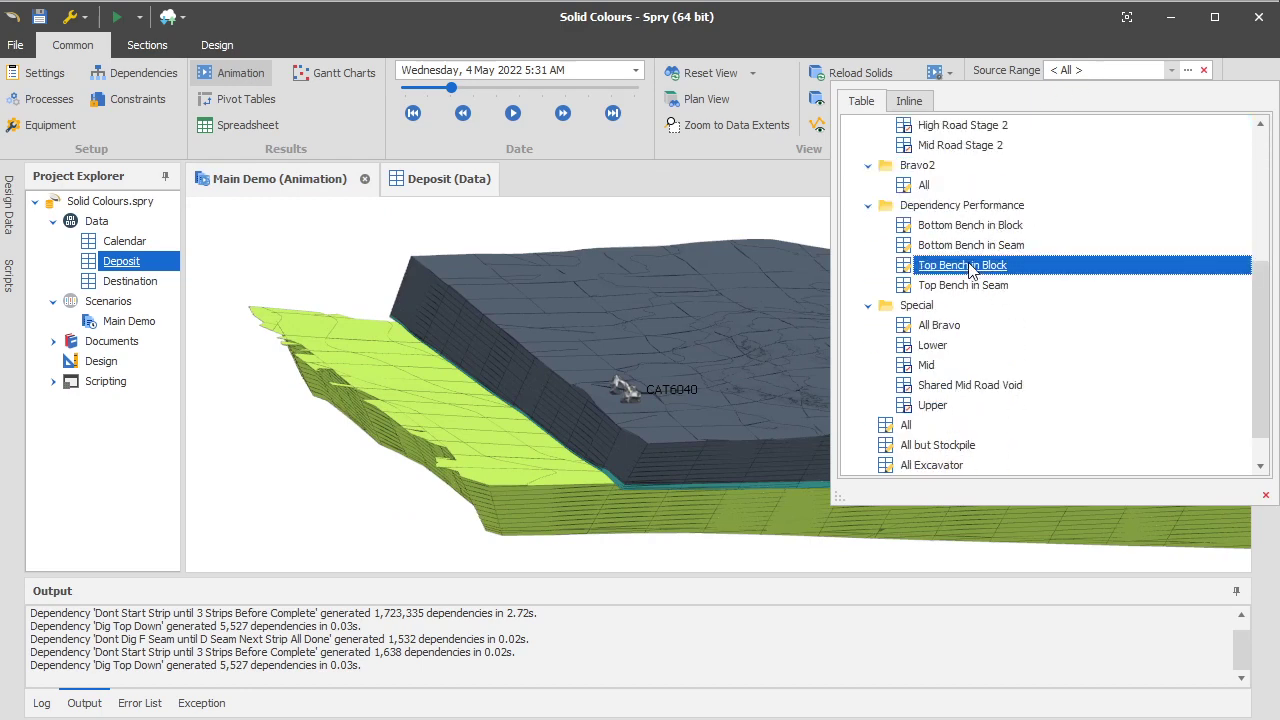
pyautogui.click(966, 268)
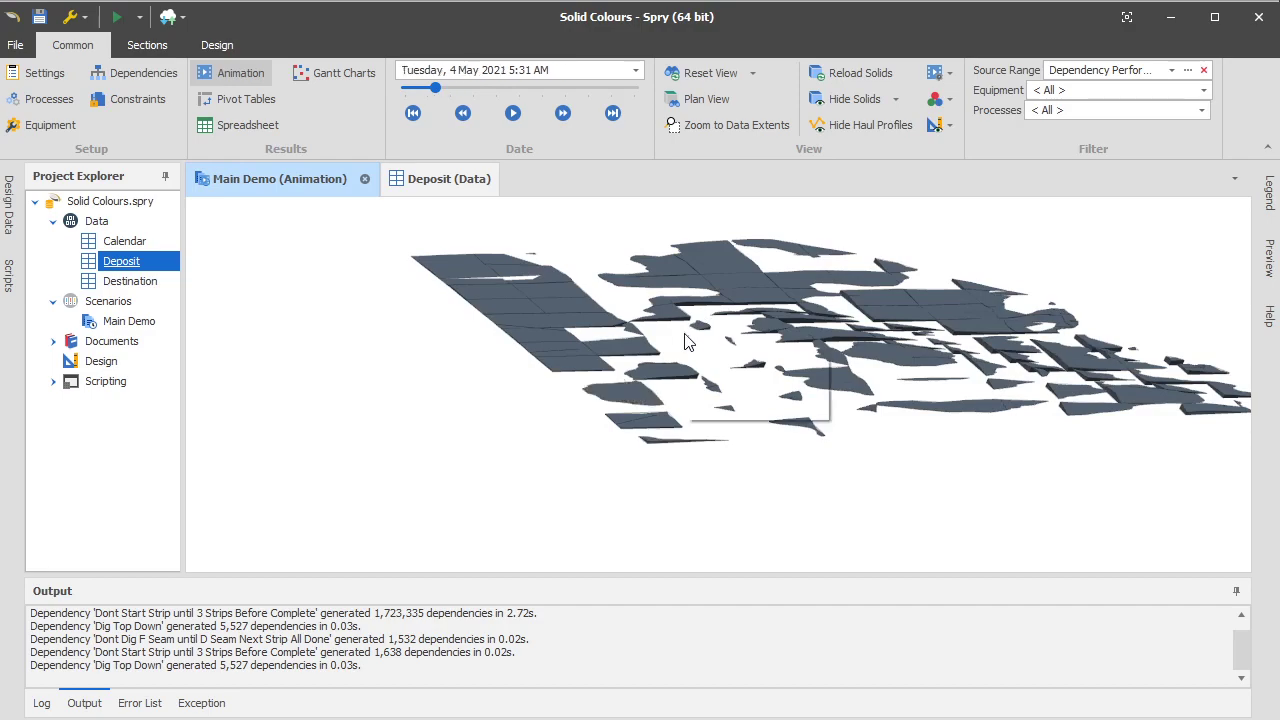
pyautogui.moveTo(543, 349); pyautogui.dragTo(617, 404)
pyautogui.click(1171, 70)
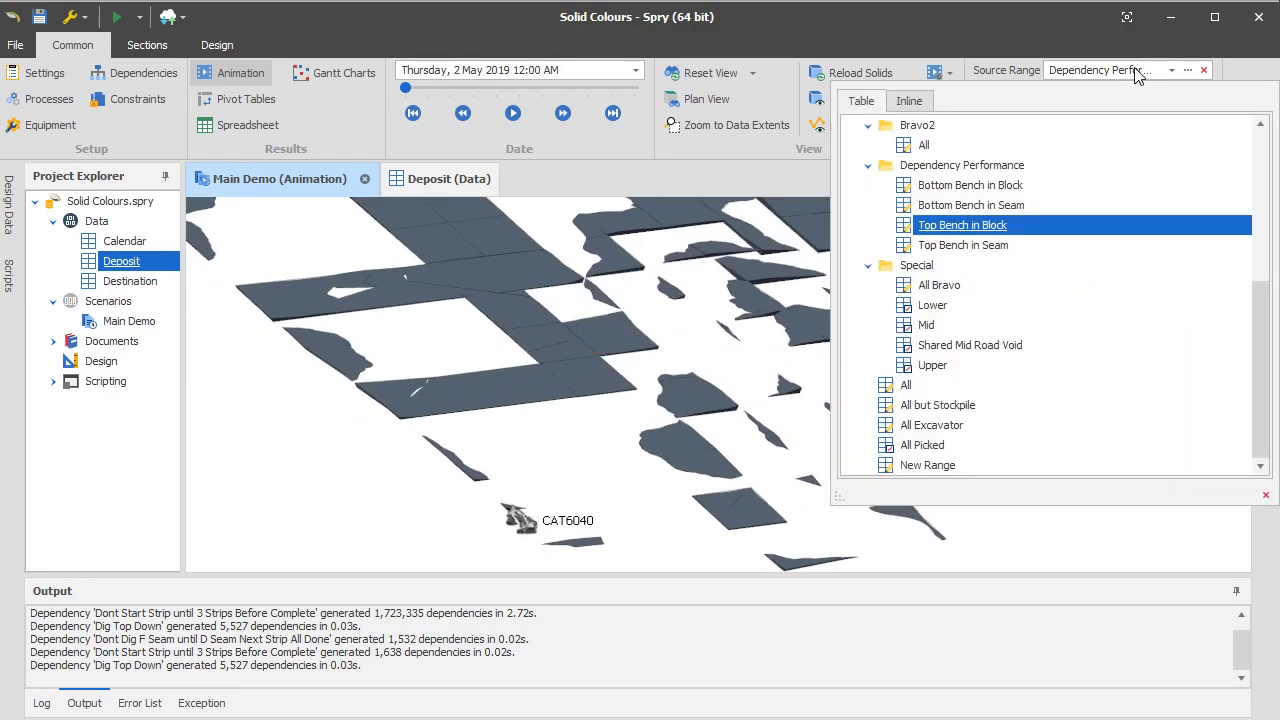
pyautogui.click(990, 185)
pyautogui.moveTo(629, 376); pyautogui.dragTo(884, 224)
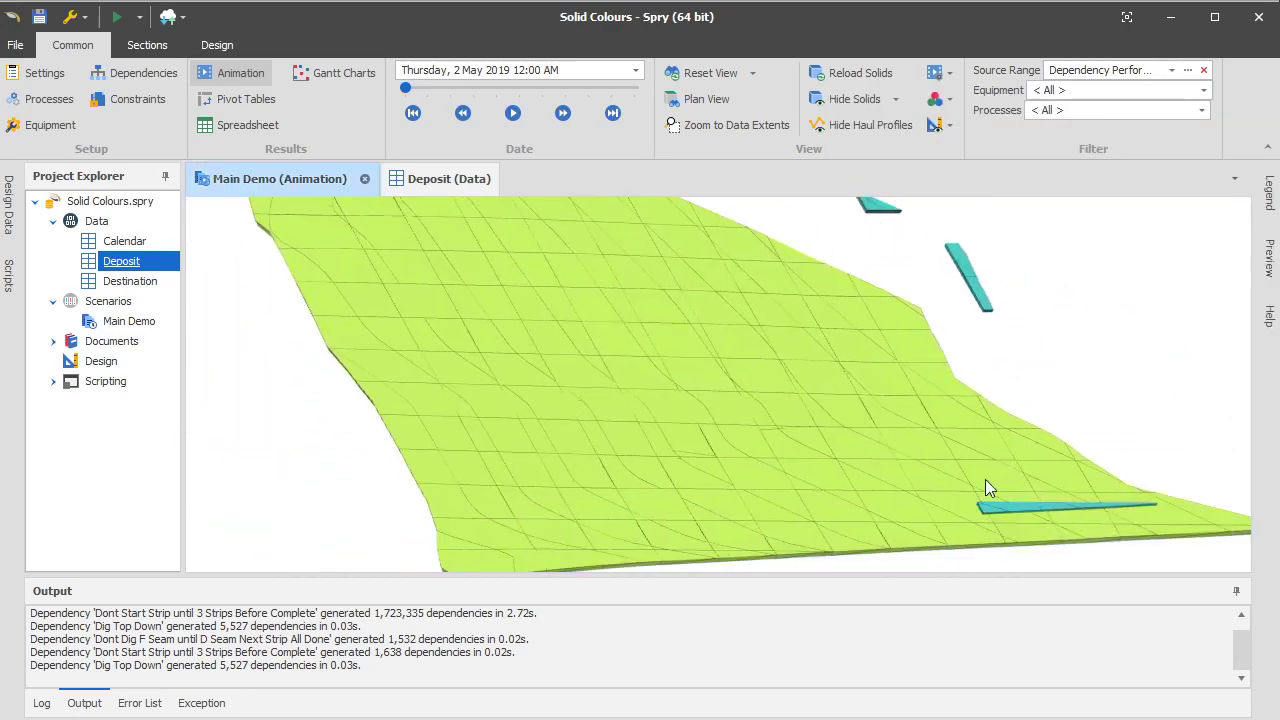
# - Filter the view to Bottom Bench in Seam, then finish on Top Bench in Seam
pyautogui.click(1171, 70)
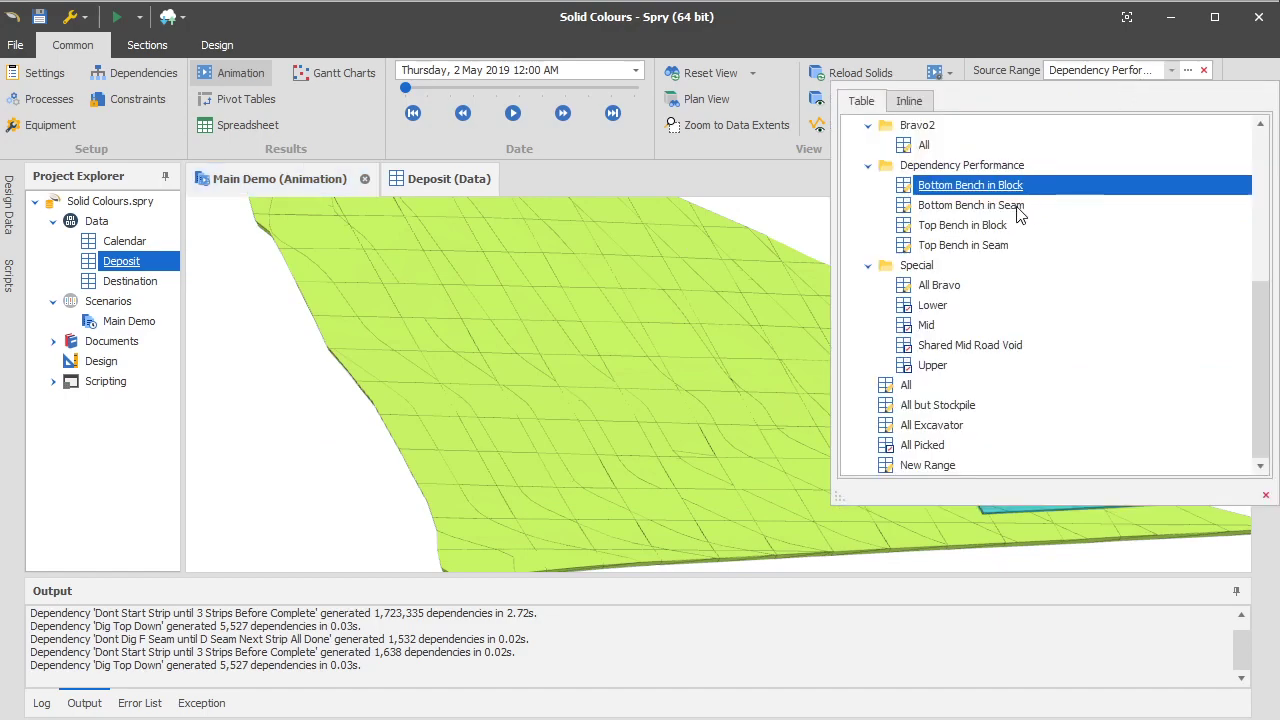
pyautogui.click(1012, 210)
pyautogui.moveTo(715, 289); pyautogui.dragTo(604, 352)
pyautogui.click(1111, 70)
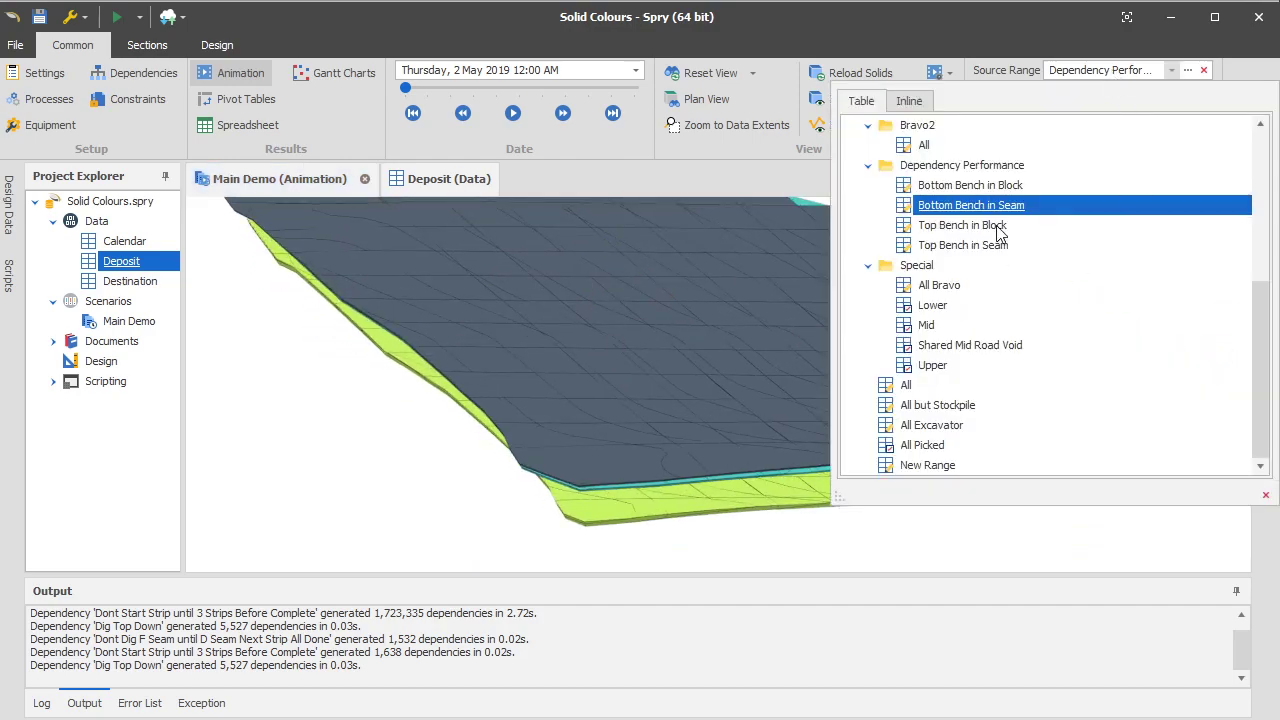
pyautogui.click(962, 245)
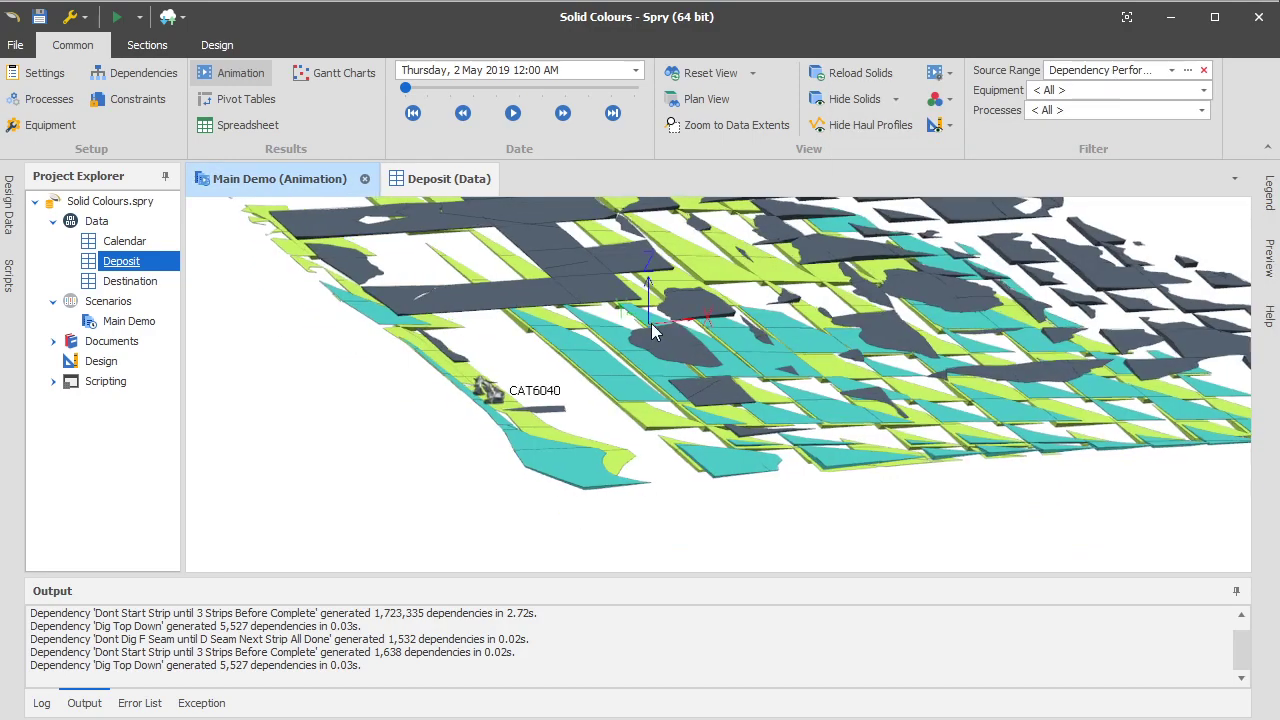
pyautogui.moveTo(655, 319); pyautogui.dragTo(632, 364)
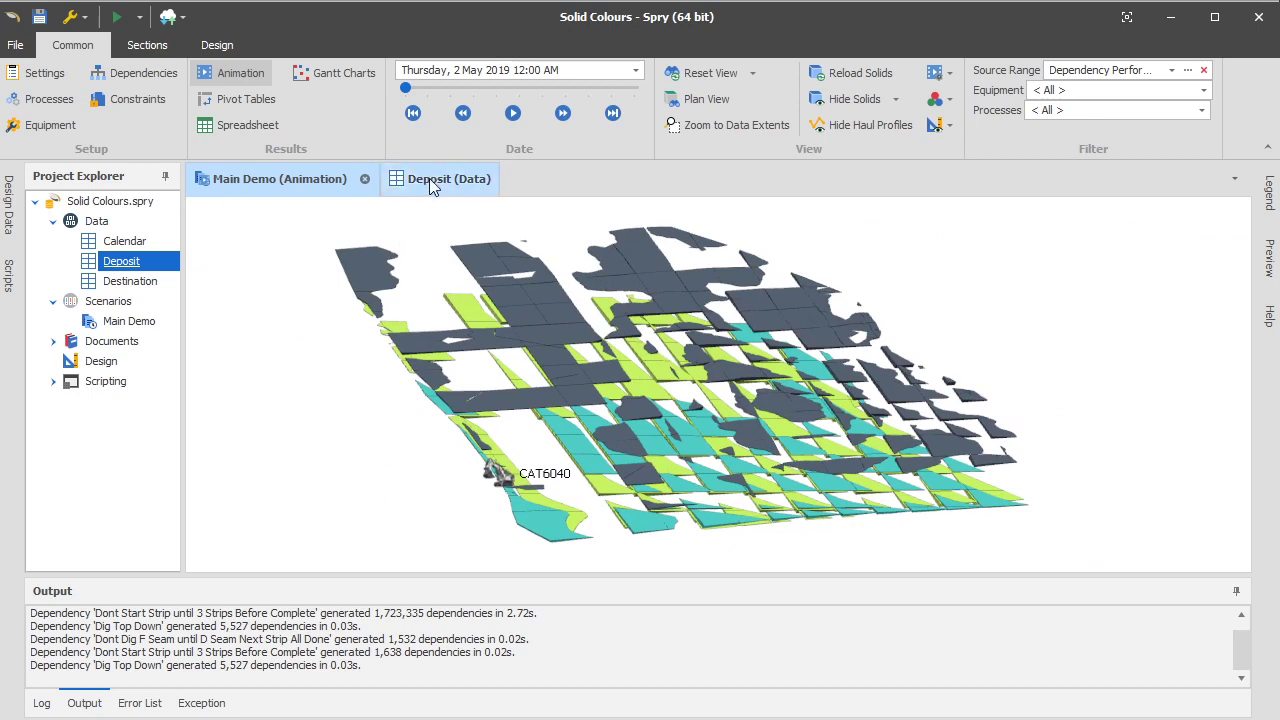
pyautogui.rightClick(122, 261)
pyautogui.moveTo(180, 302)
pyautogui.click(301, 357)
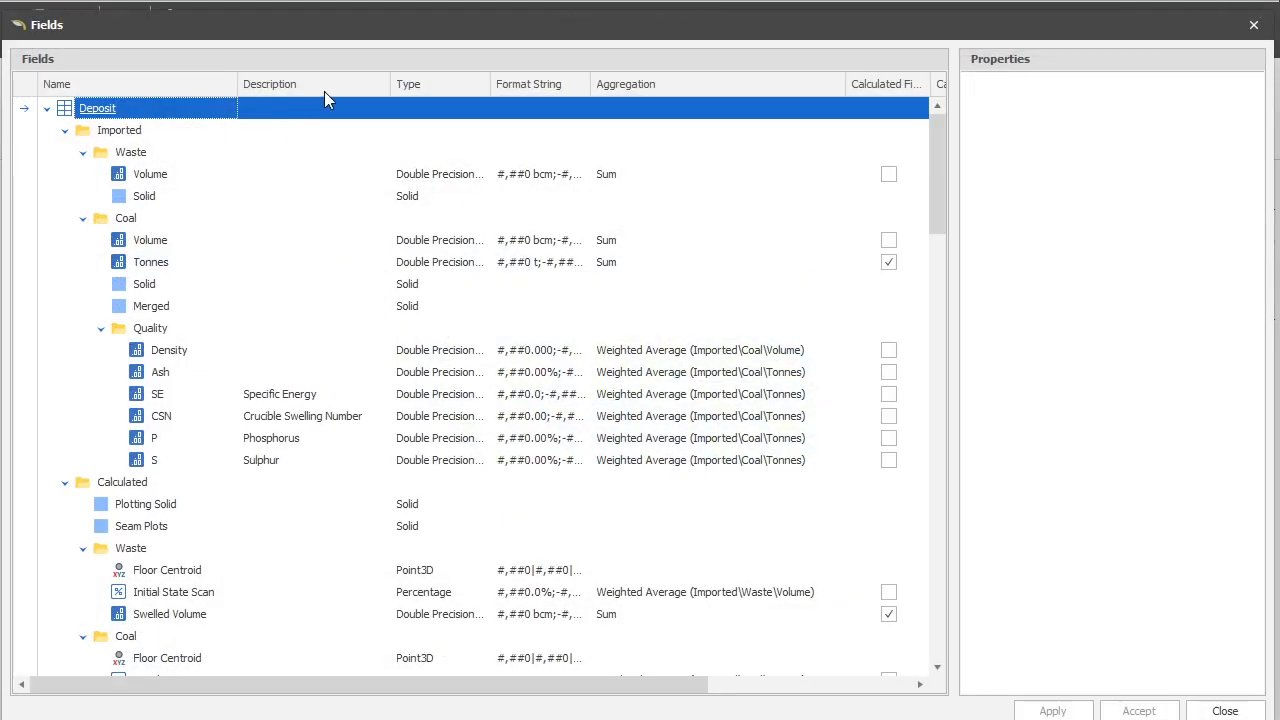
pyautogui.moveTo(324, 91); pyautogui.dragTo(309, 33)
pyautogui.moveTo(287, 84); pyautogui.dragTo(306, 14)
pyautogui.moveTo(935, 135); pyautogui.dragTo(928, 612)
pyautogui.click(90, 550)
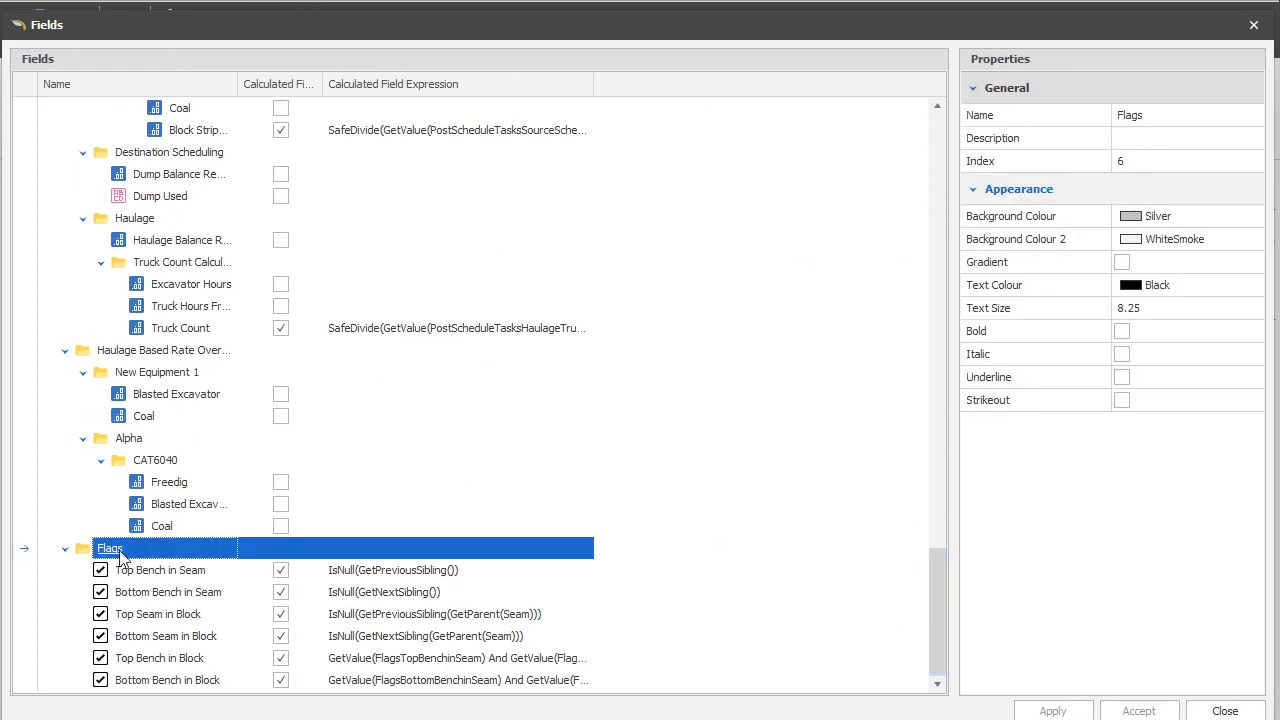
pyautogui.click(156, 572)
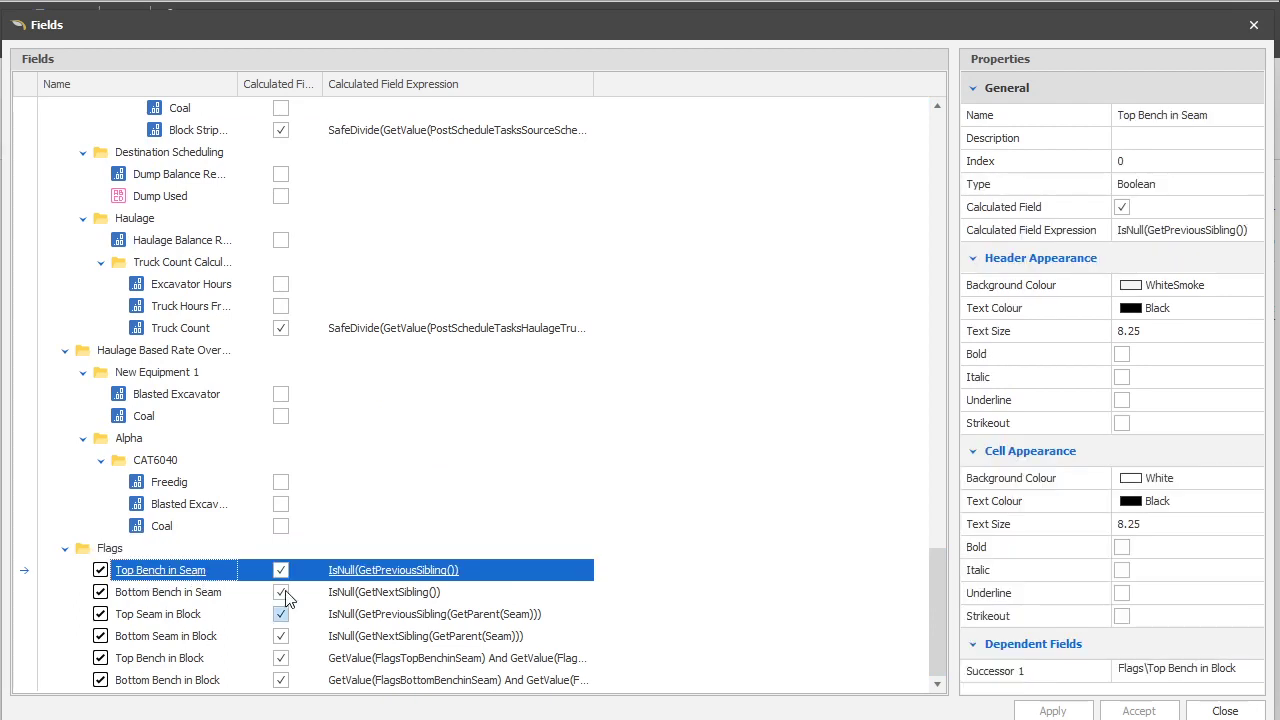
pyautogui.click(1222, 710)
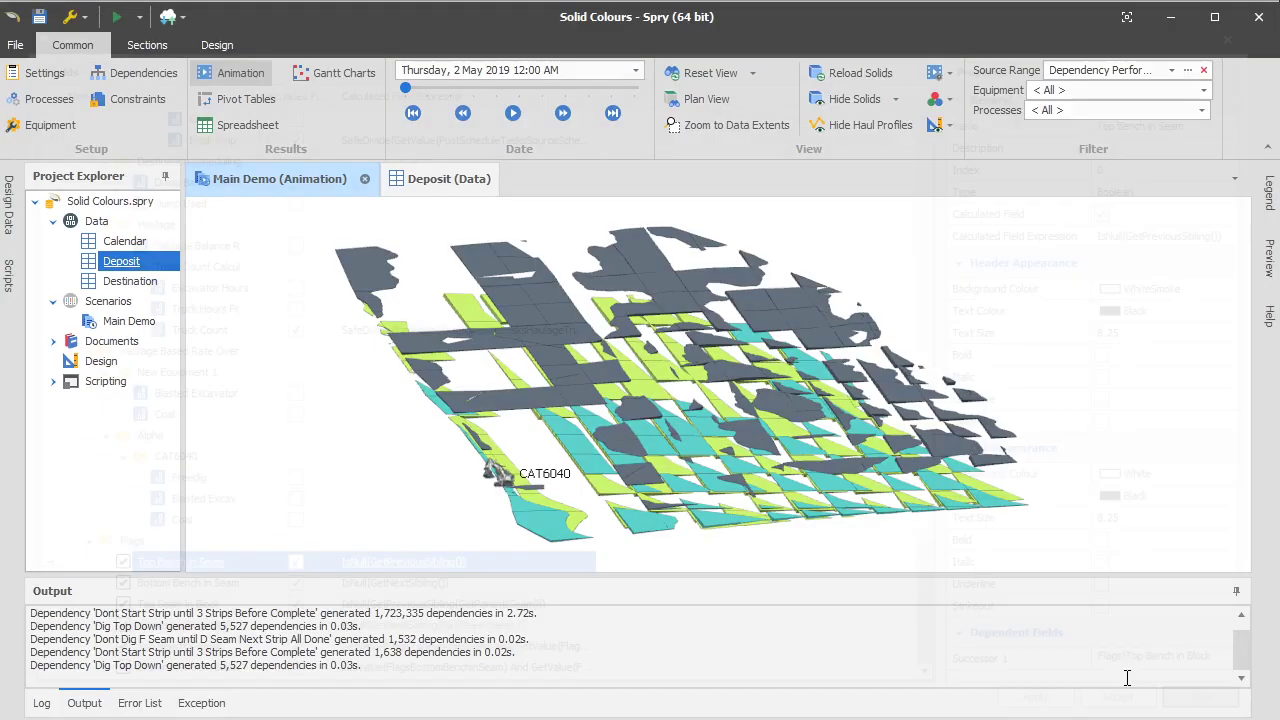
# - In the Deposit data table, inspect the Flags values for seam D benches 125, 140 and 145
pyautogui.click(411, 178)
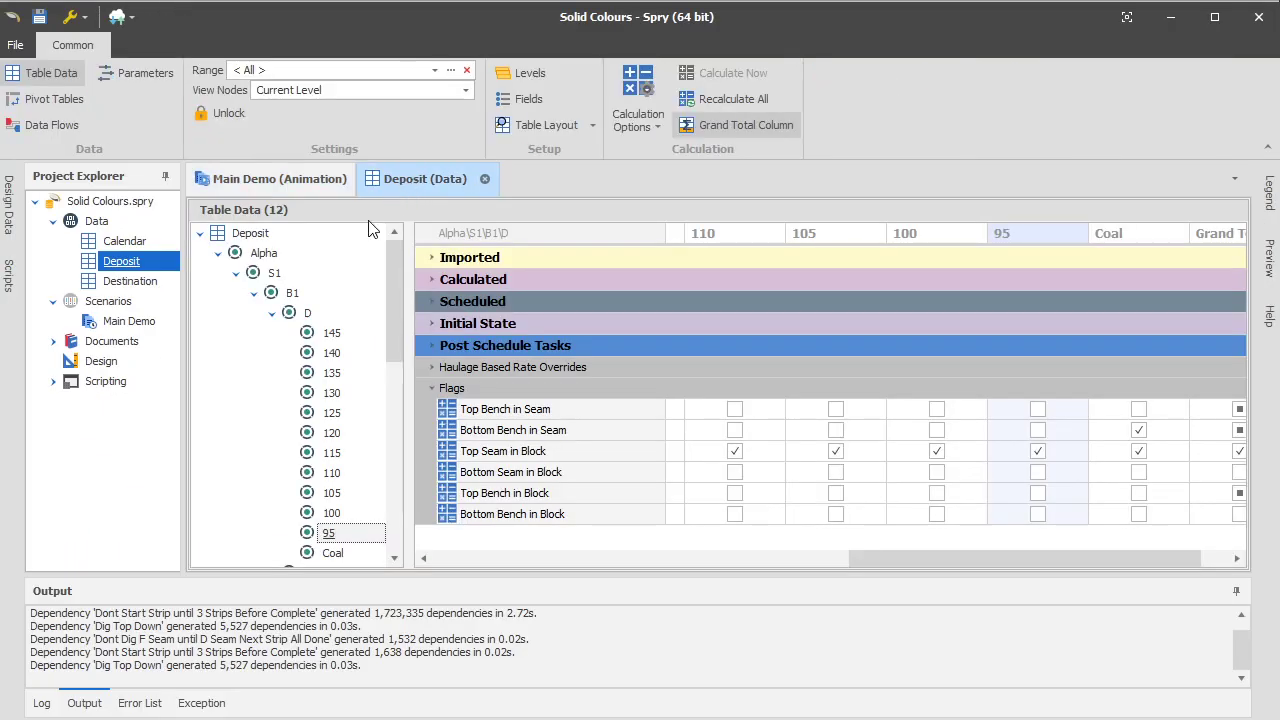
pyautogui.click(326, 418)
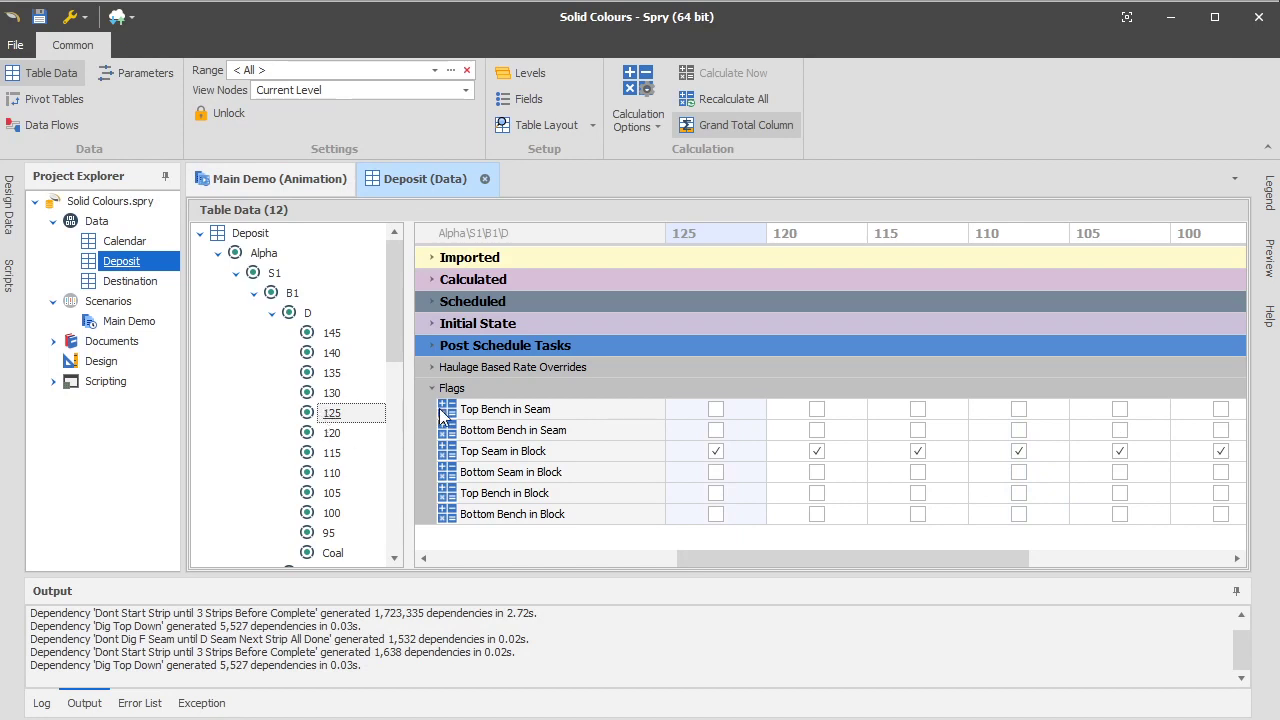
pyautogui.moveTo(449, 414)
pyautogui.click(336, 356)
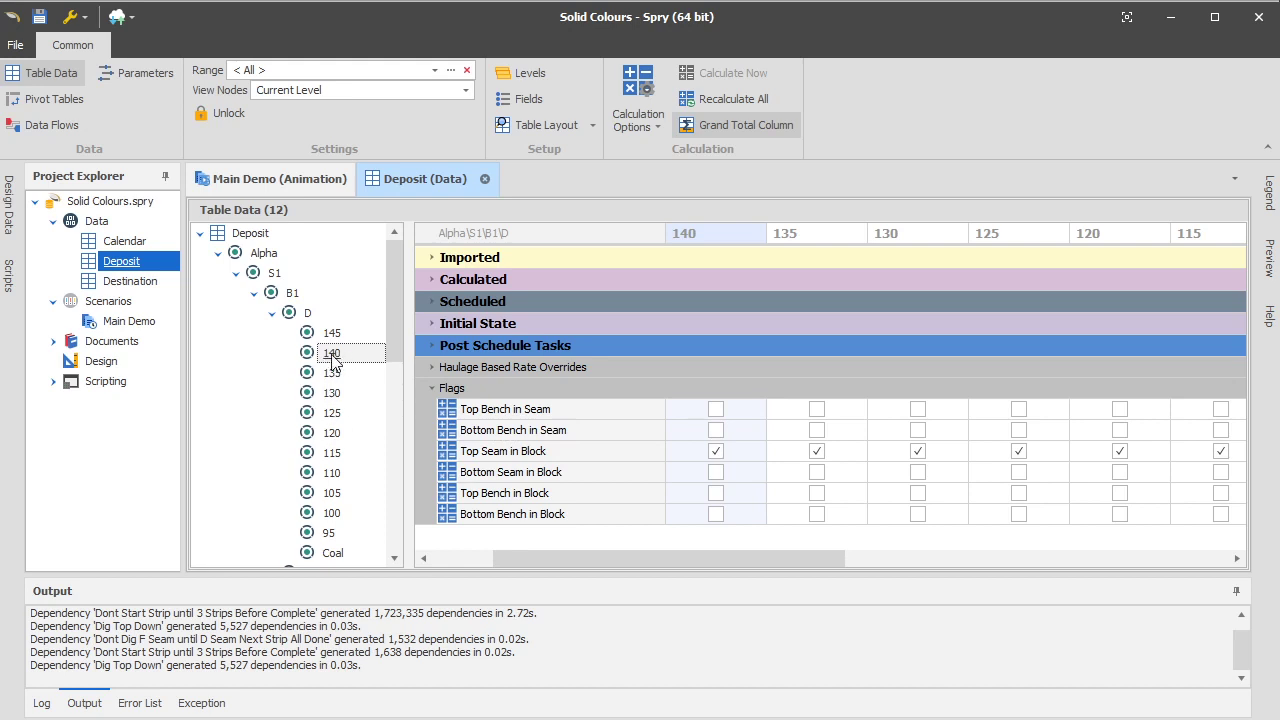
pyautogui.press('Up')
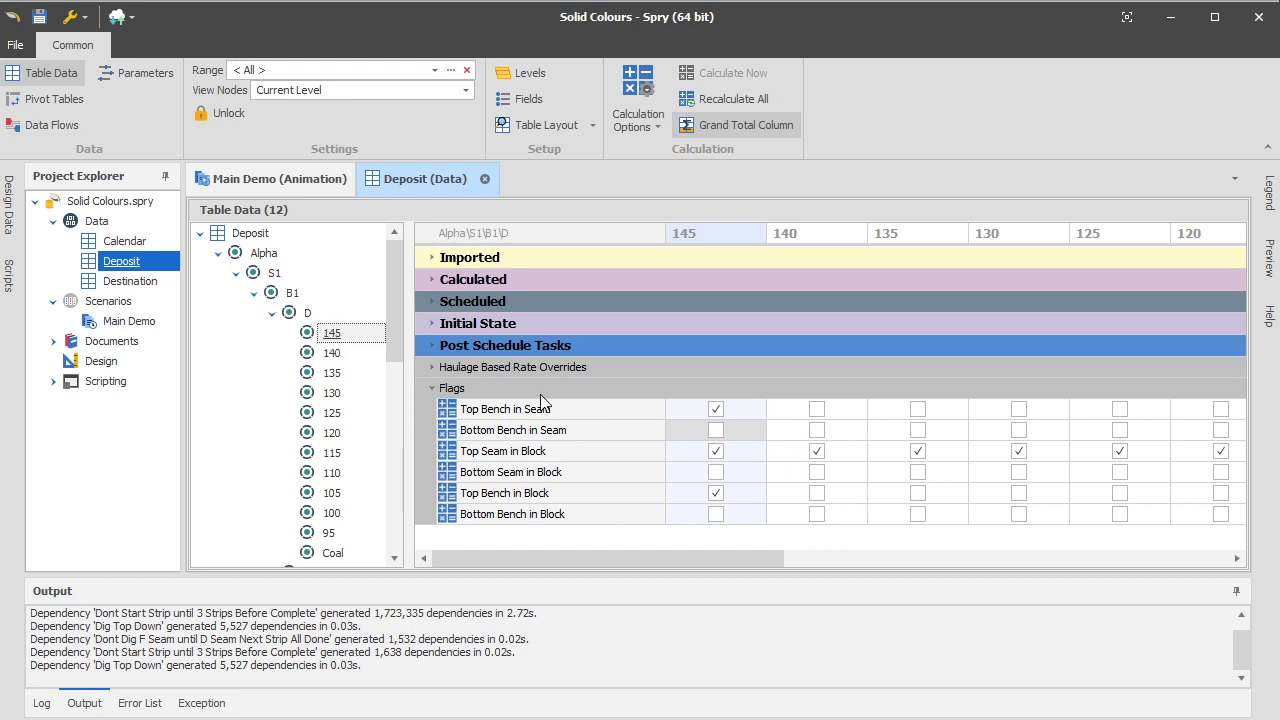
pyautogui.click(672, 405)
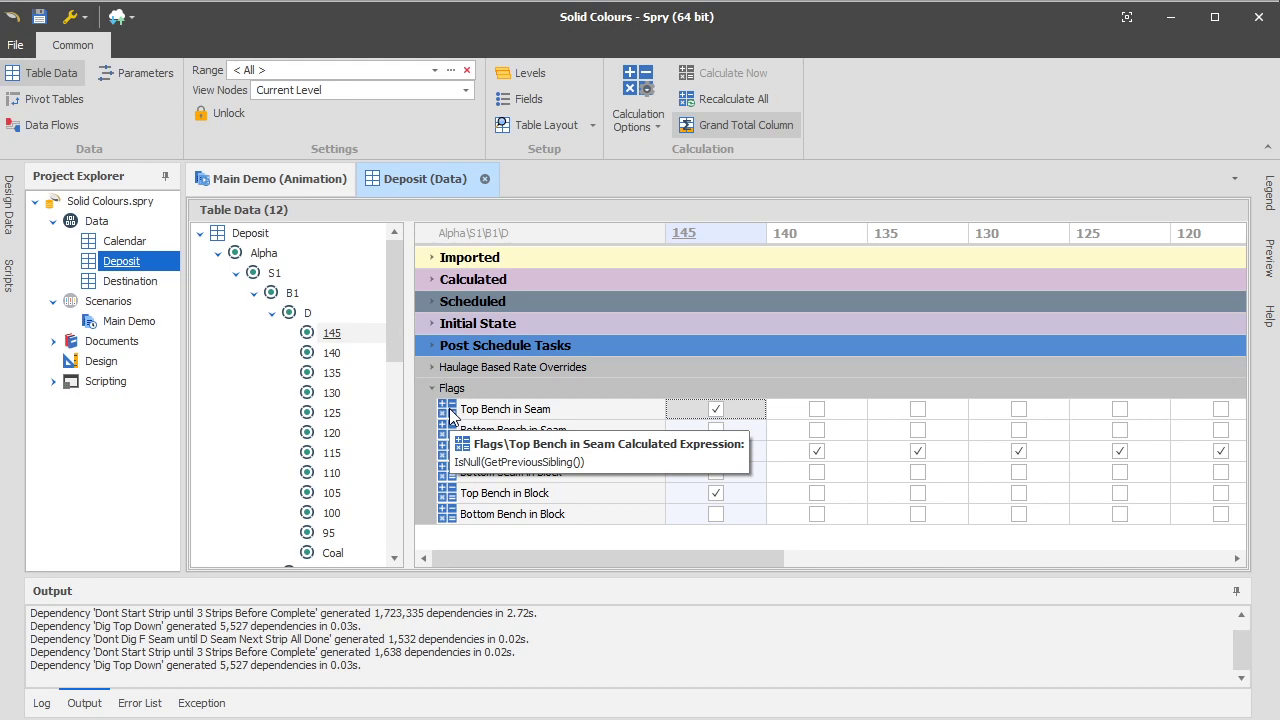
pyautogui.click(338, 338)
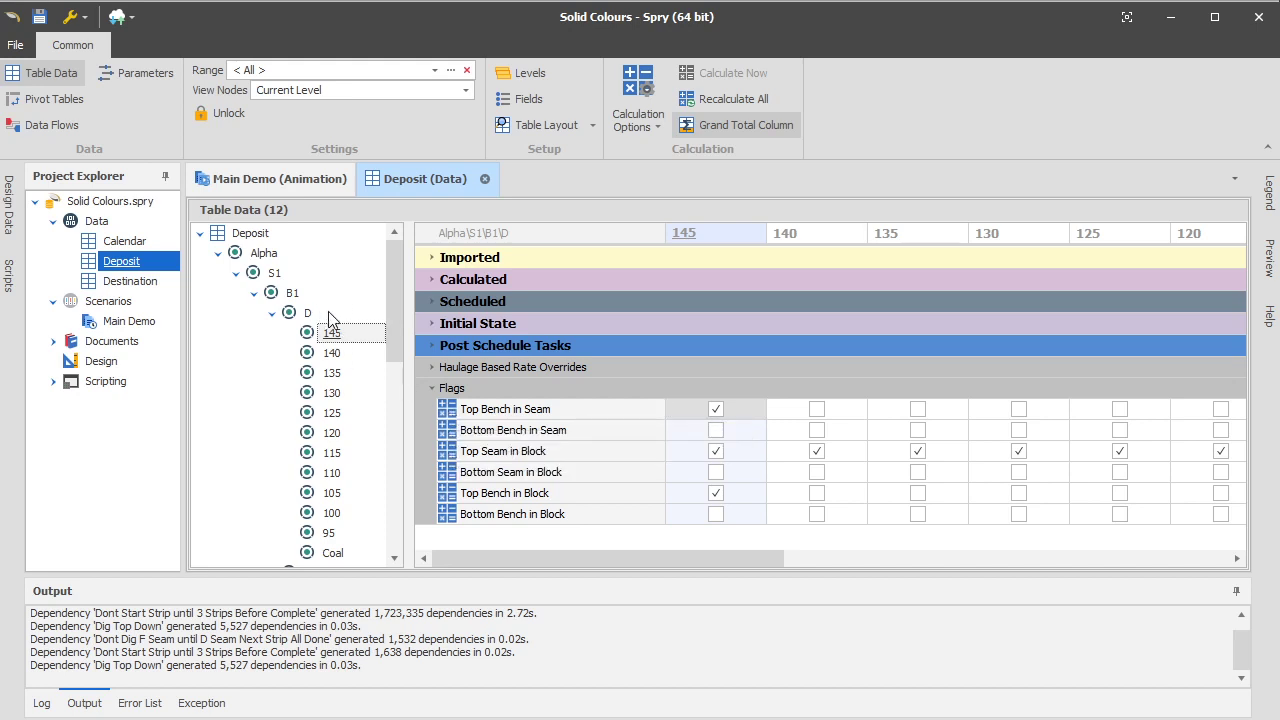
# - Compare seam-level flags for D, E and F with seam D's bench flags, checking Coal's Bottom Bench in Seam value
pyautogui.click(306, 314)
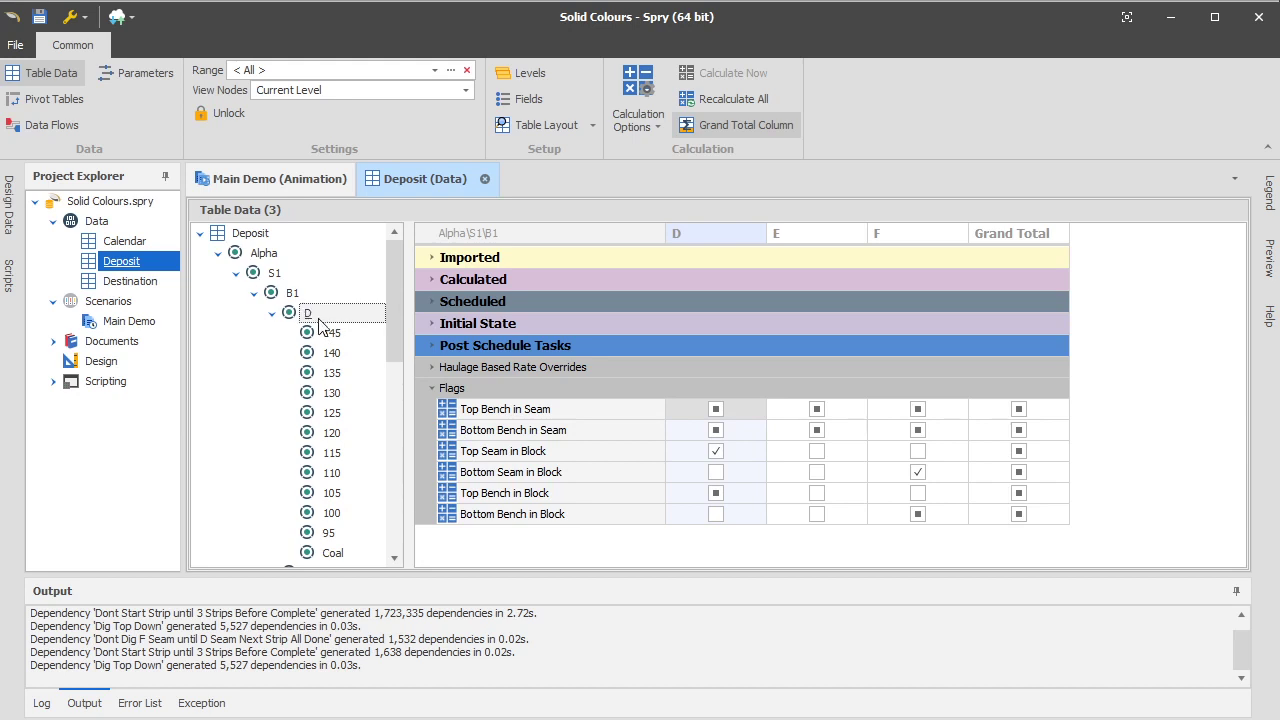
pyautogui.click(333, 336)
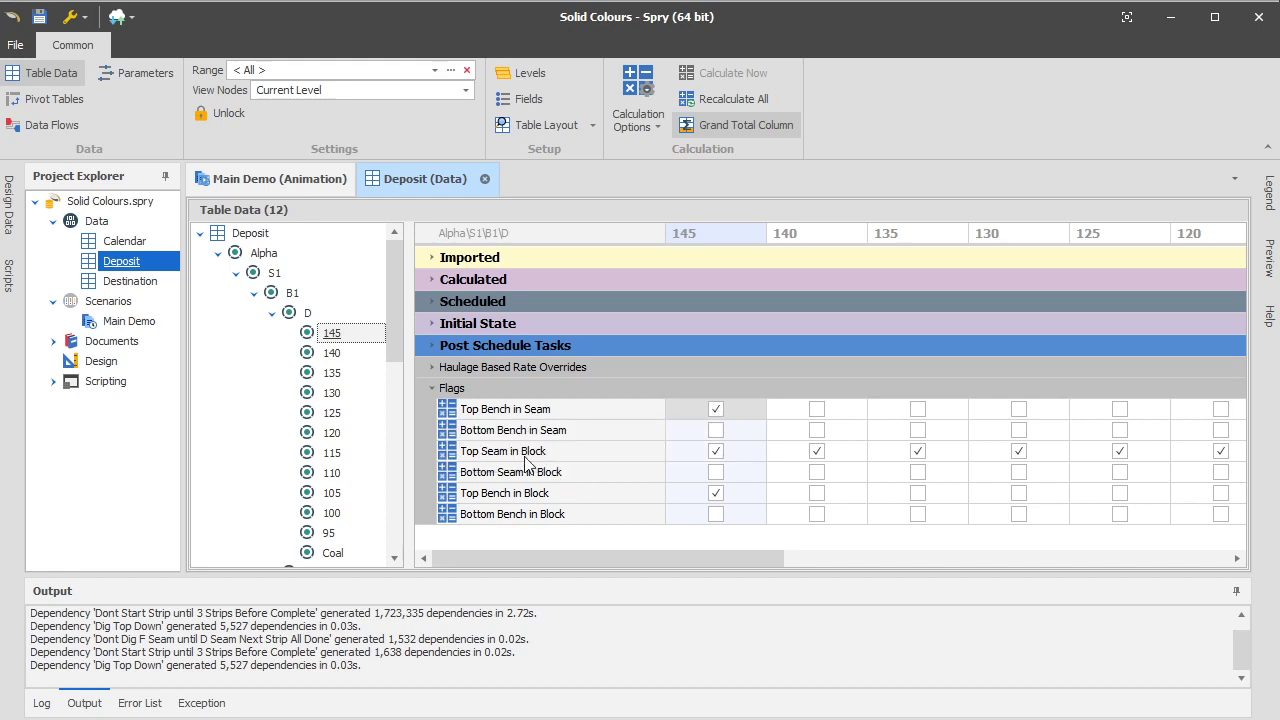
pyautogui.click(338, 553)
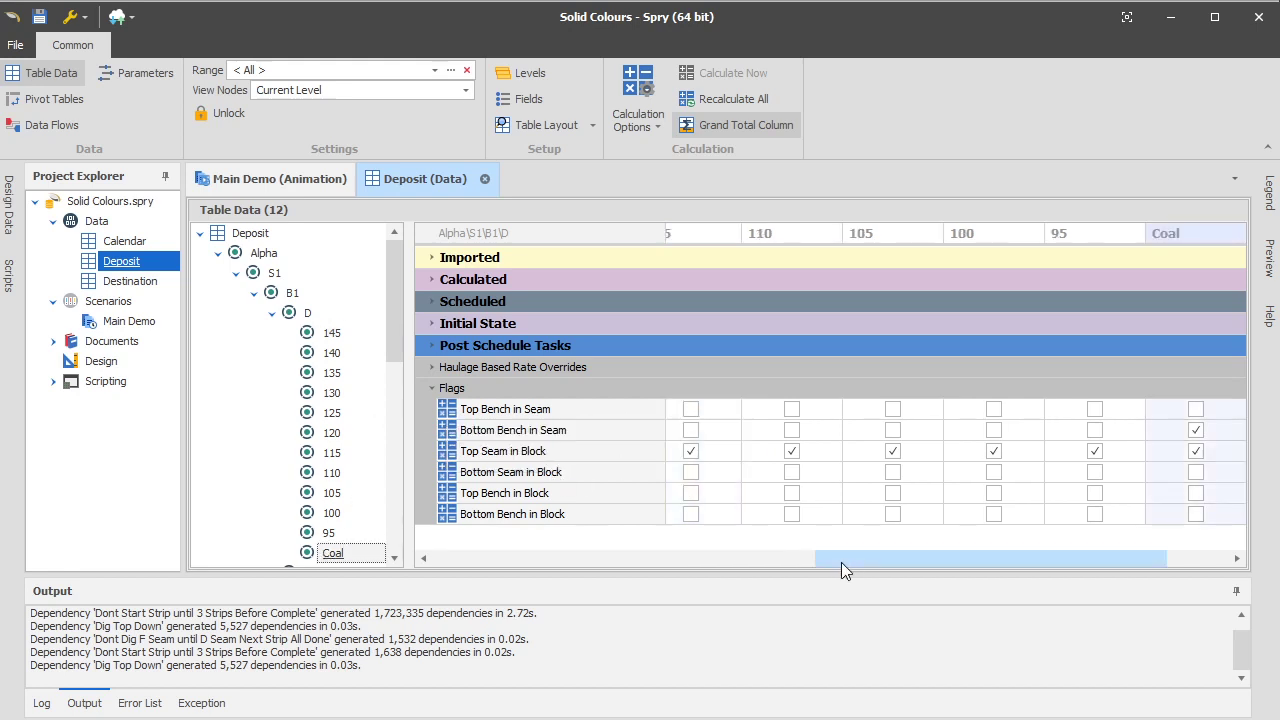
pyautogui.moveTo(845, 560); pyautogui.dragTo(997, 562)
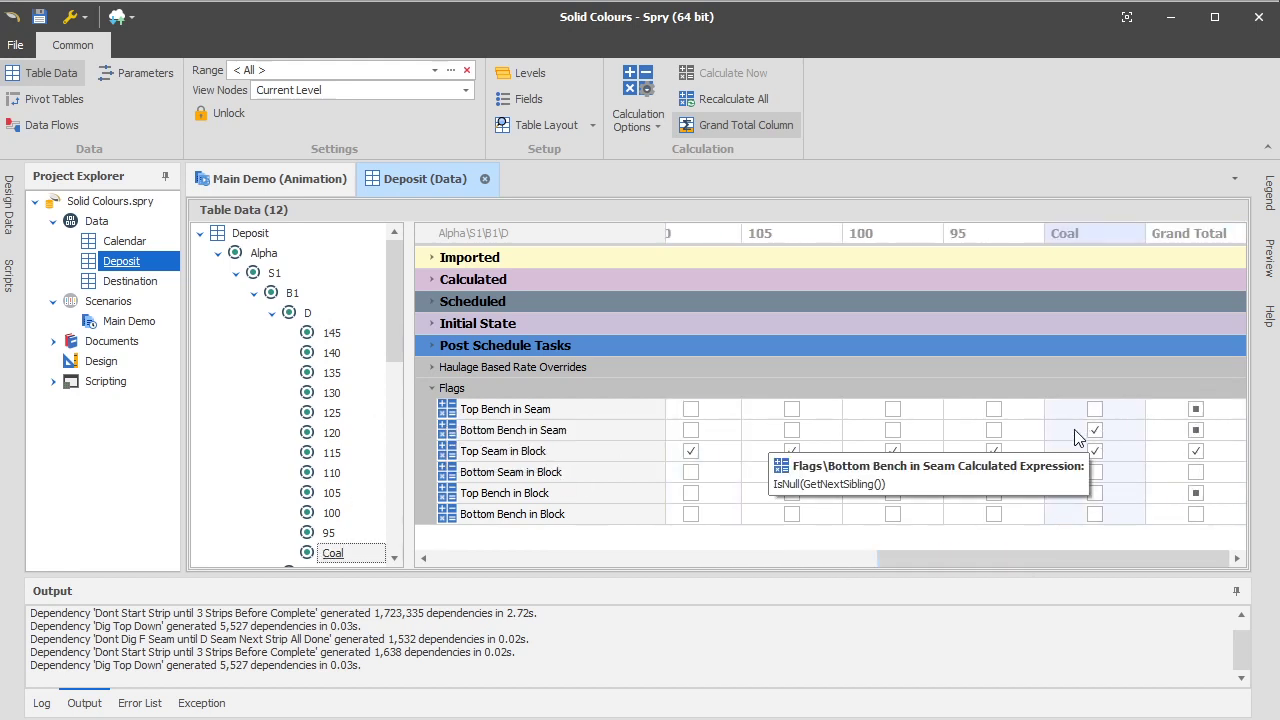
pyautogui.click(560, 432)
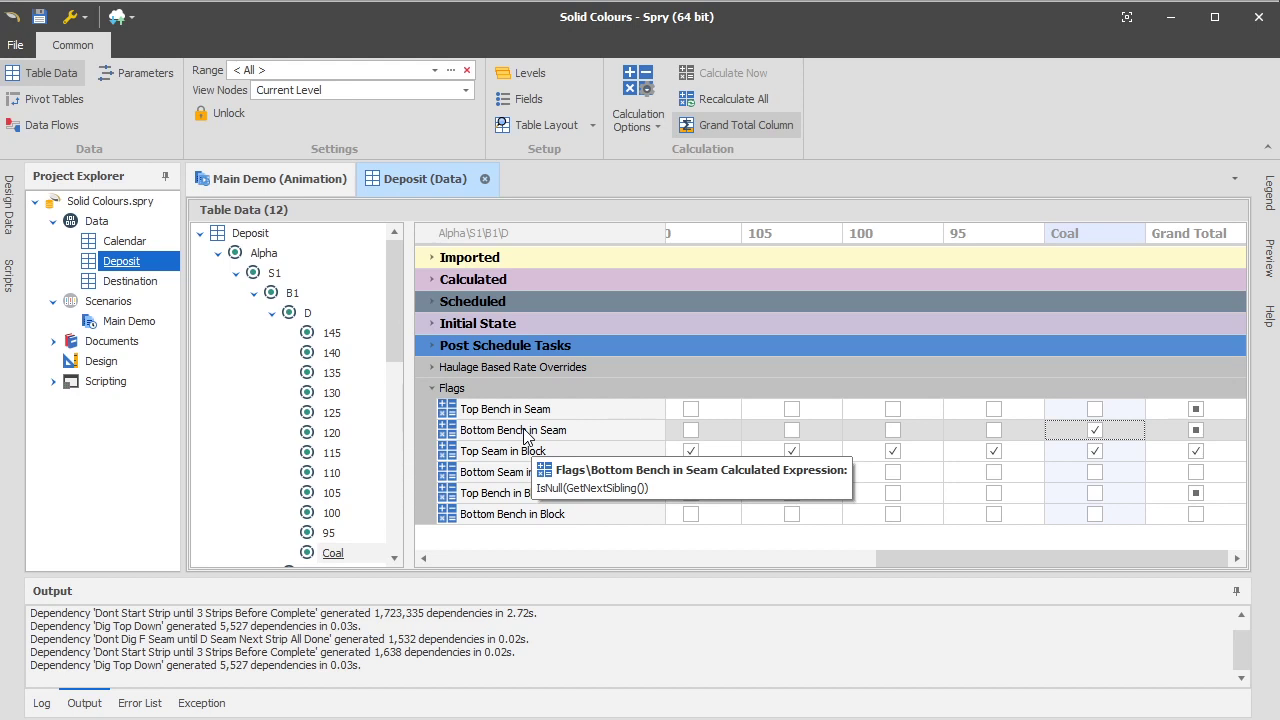
pyautogui.click(308, 318)
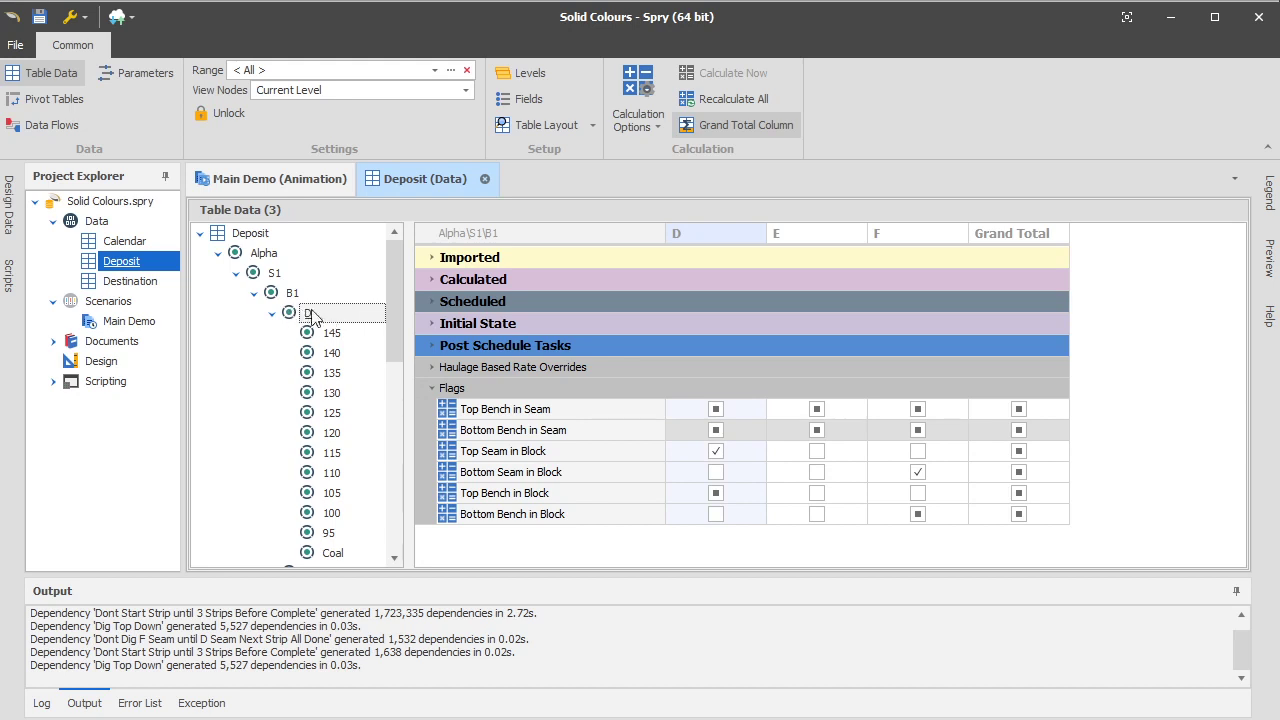
# - Browse the flags for bench 145, B1's seams, S1's blocks and benches 140 and 145
pyautogui.click(331, 333)
pyautogui.click(307, 316)
pyautogui.click(272, 291)
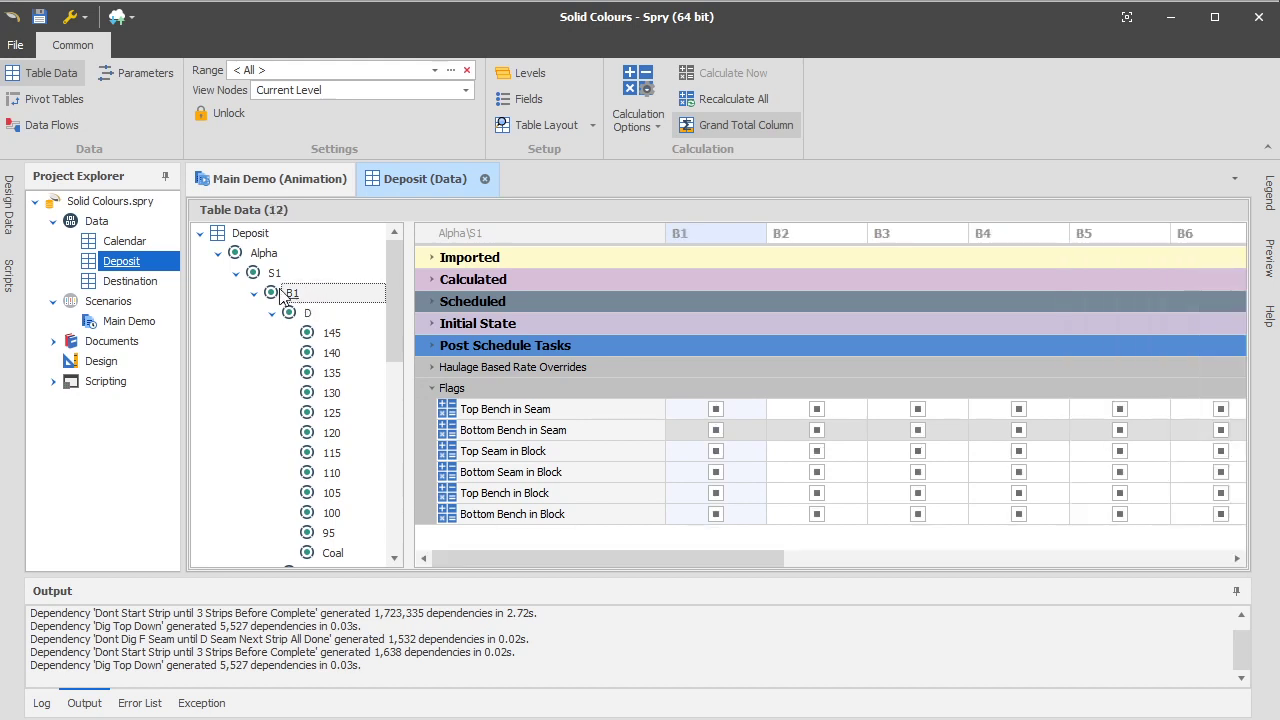
pyautogui.click(331, 333)
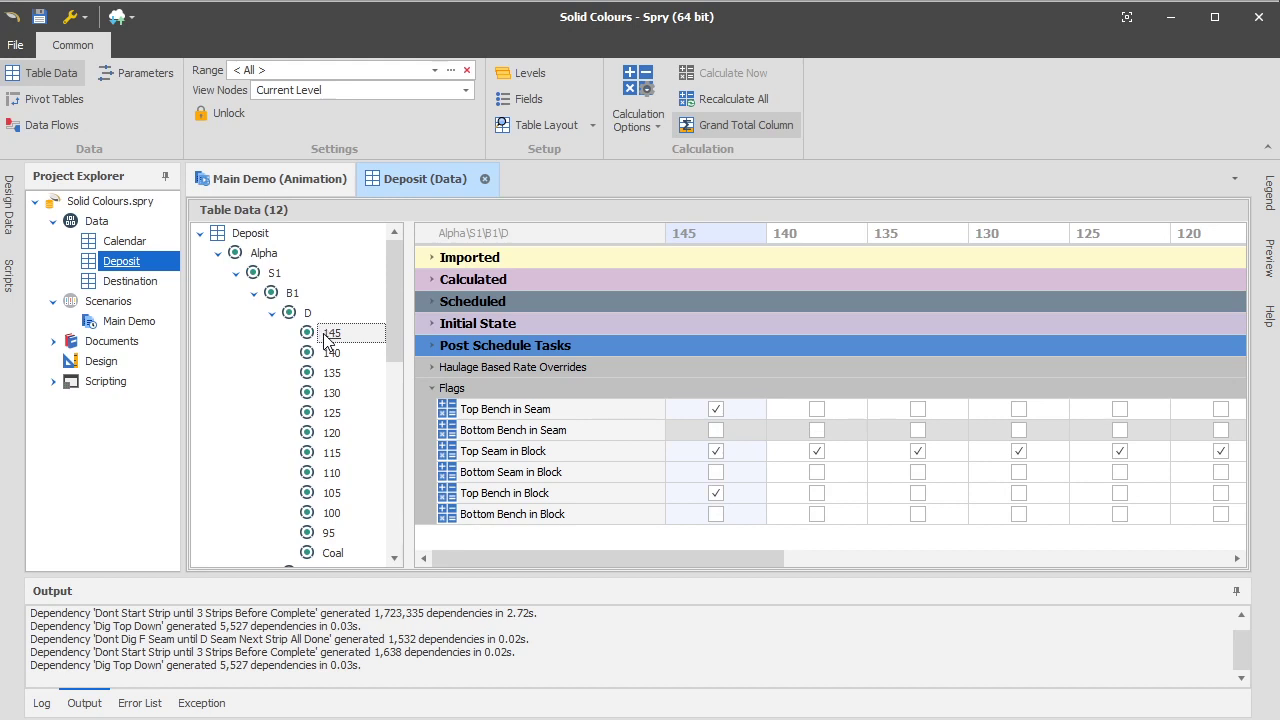
pyautogui.moveTo(448, 417)
pyautogui.click(336, 356)
pyautogui.click(338, 336)
pyautogui.click(321, 316)
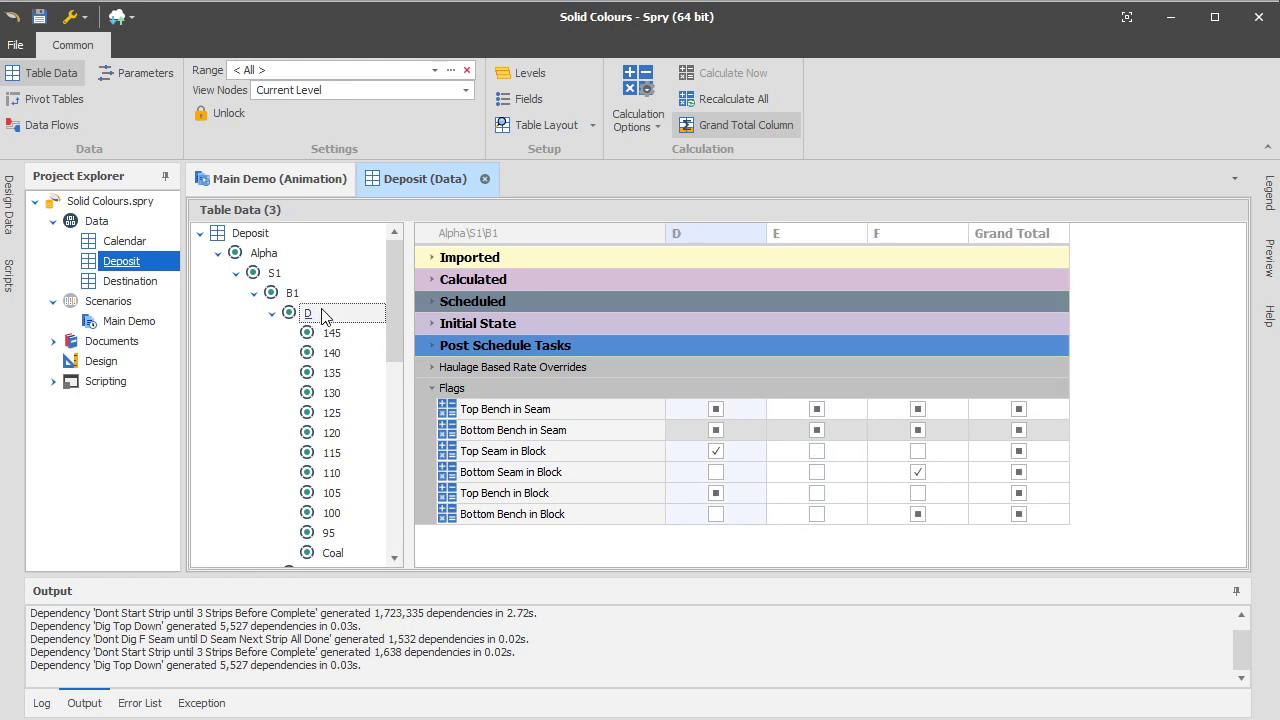
# - Collapse seam D, inspect its Top Seam in Block expression, then expand D again
pyautogui.click(273, 314)
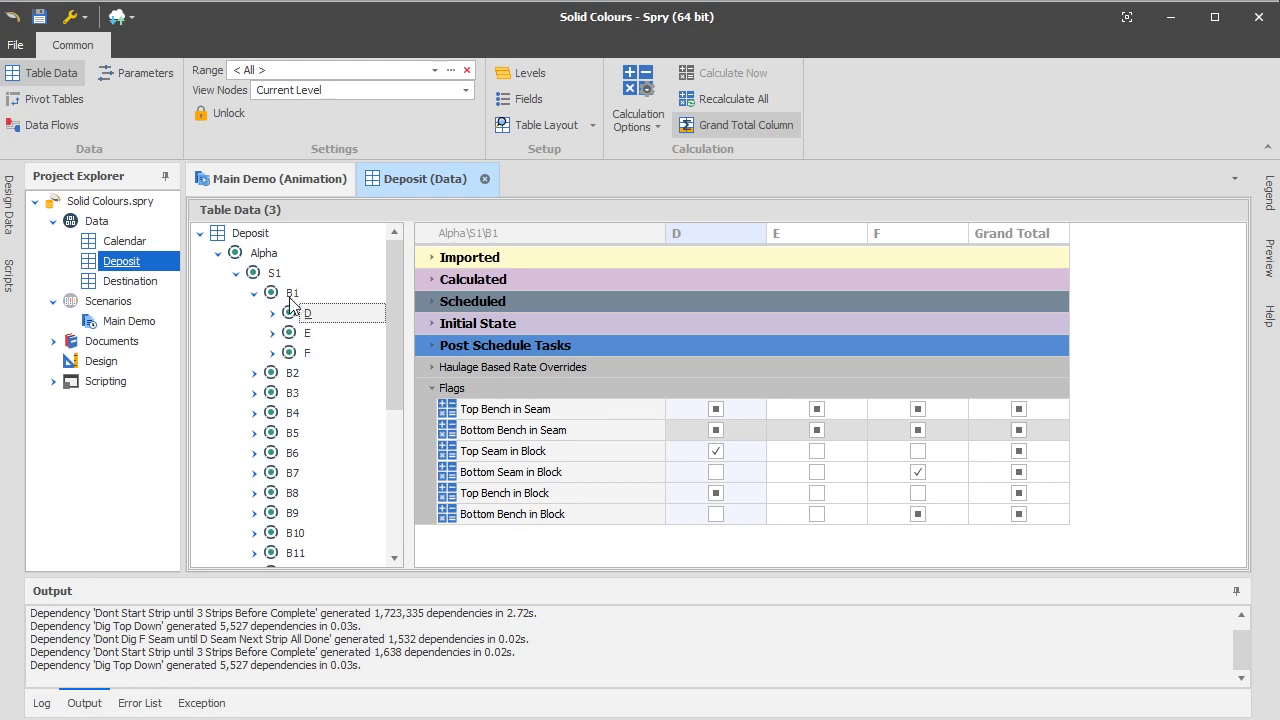
pyautogui.click(449, 453)
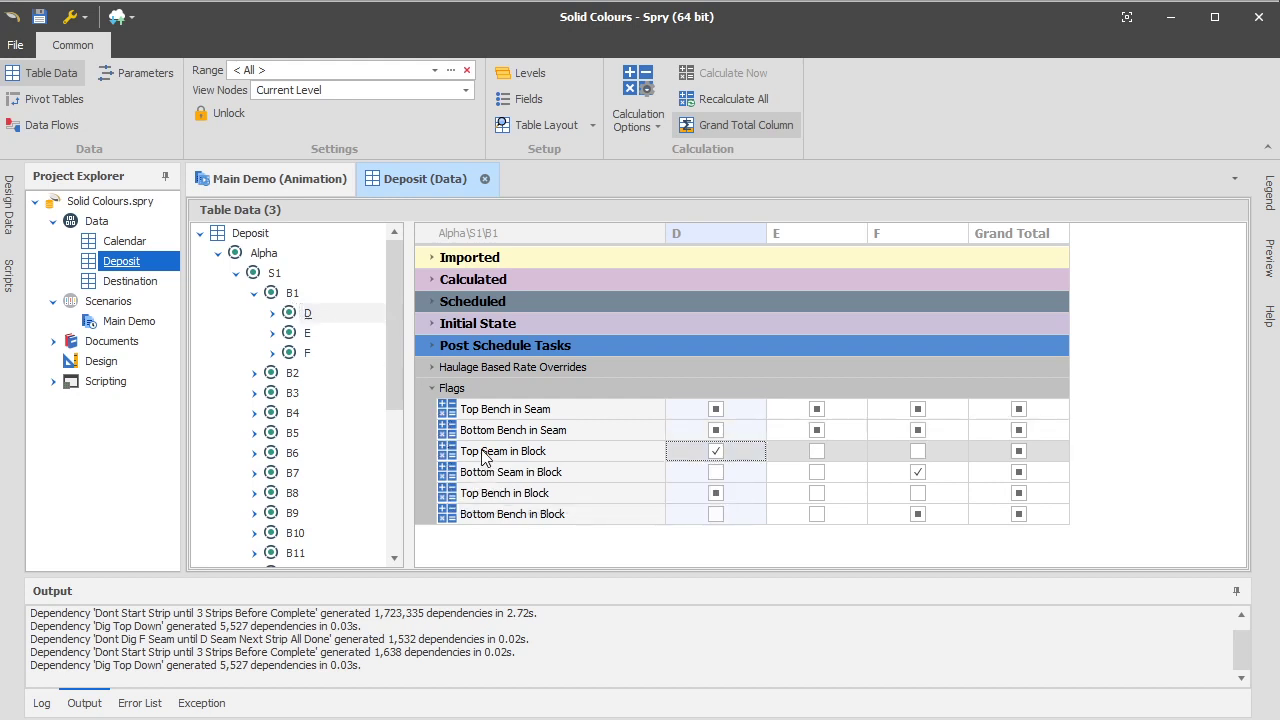
pyautogui.click(715, 452)
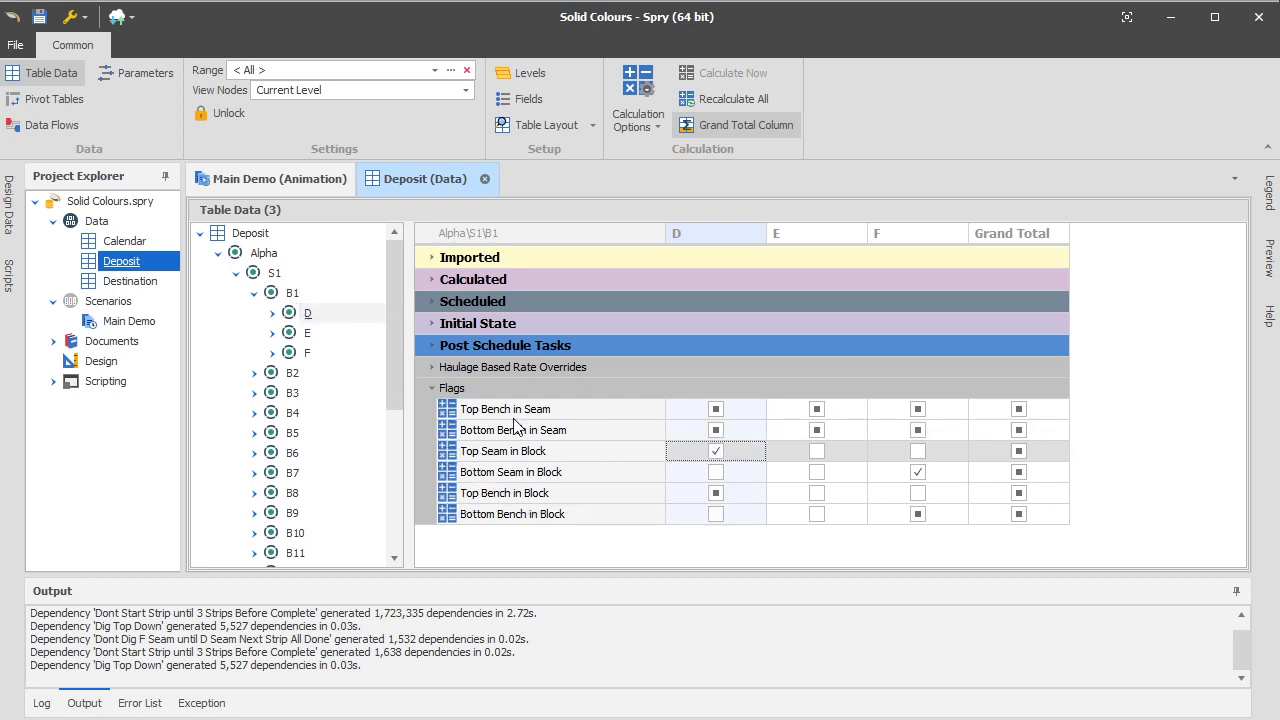
pyautogui.doubleClick(305, 313)
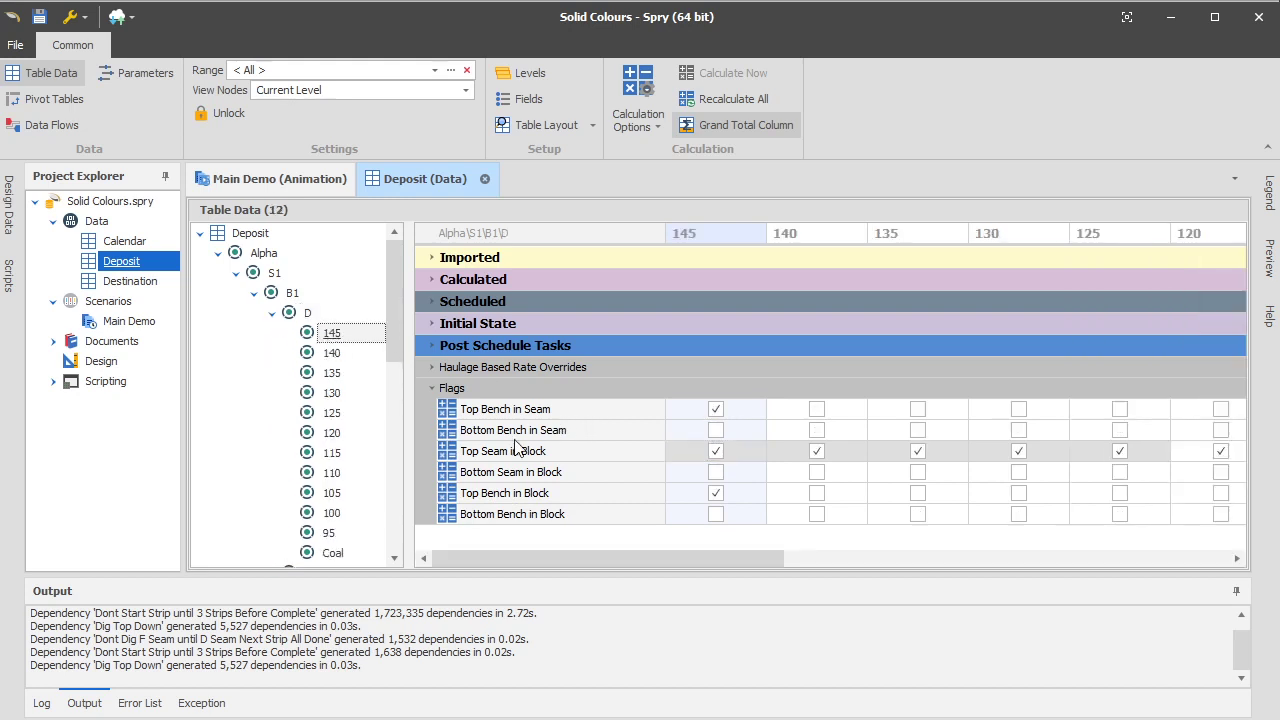
pyautogui.moveTo(455, 456)
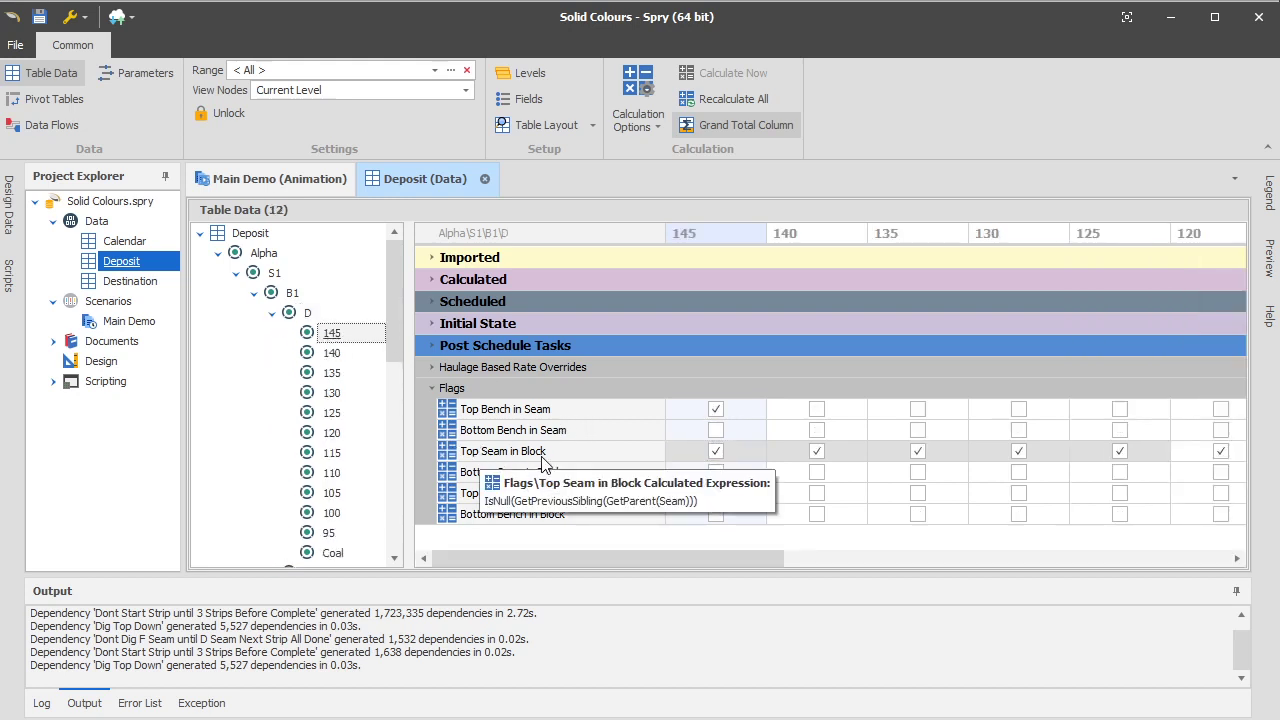
# - Read the calculated expressions behind the Flags values for B1's seams
pyautogui.click(479, 456)
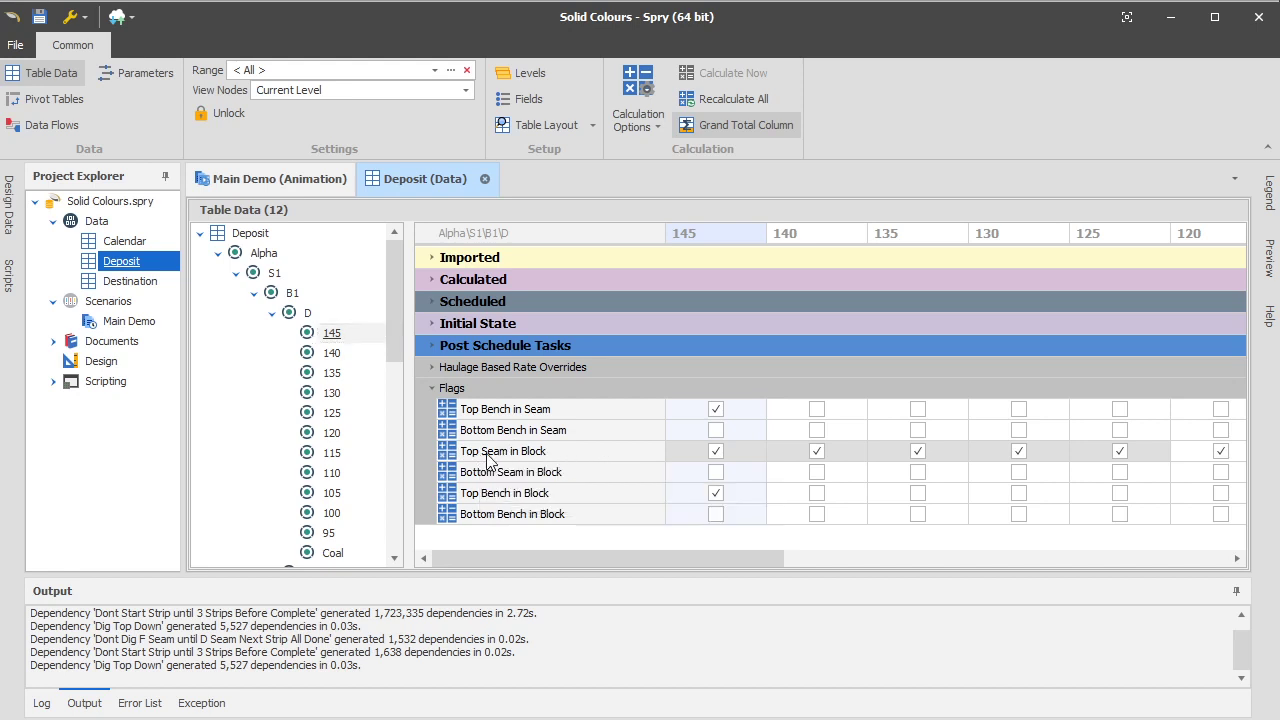
pyautogui.click(304, 315)
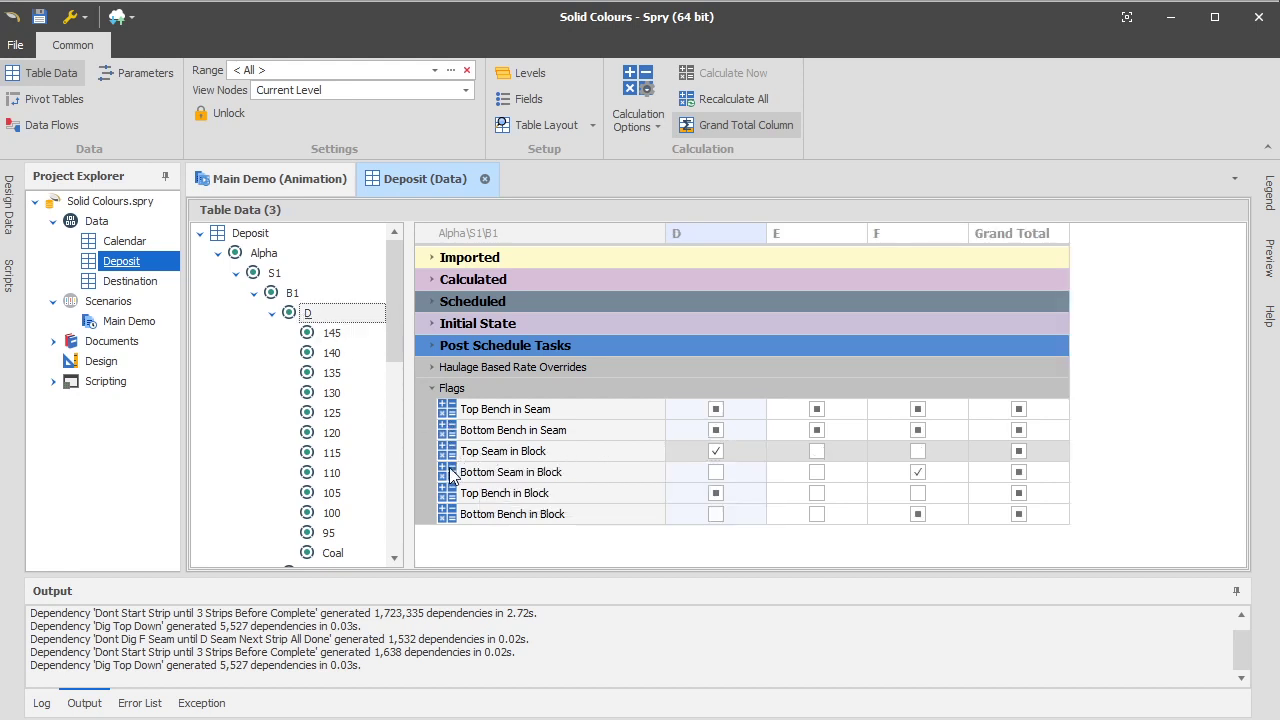
pyautogui.moveTo(450, 476)
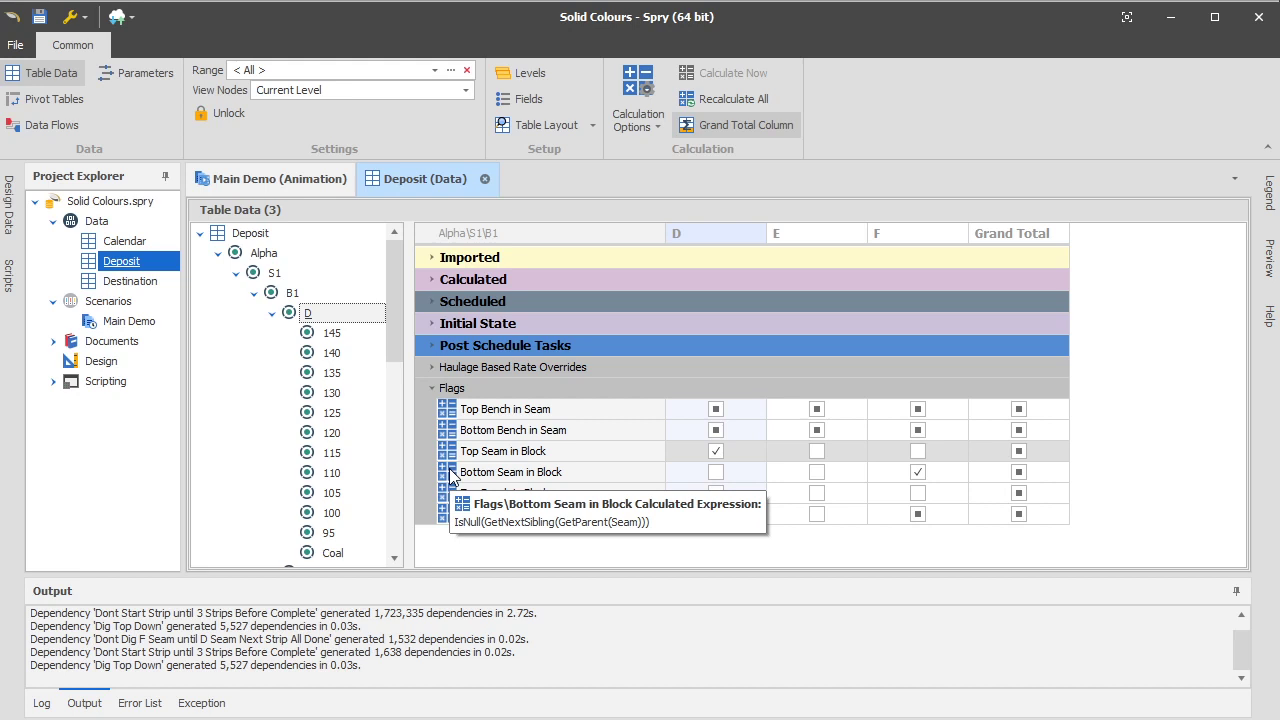
pyautogui.moveTo(450, 455)
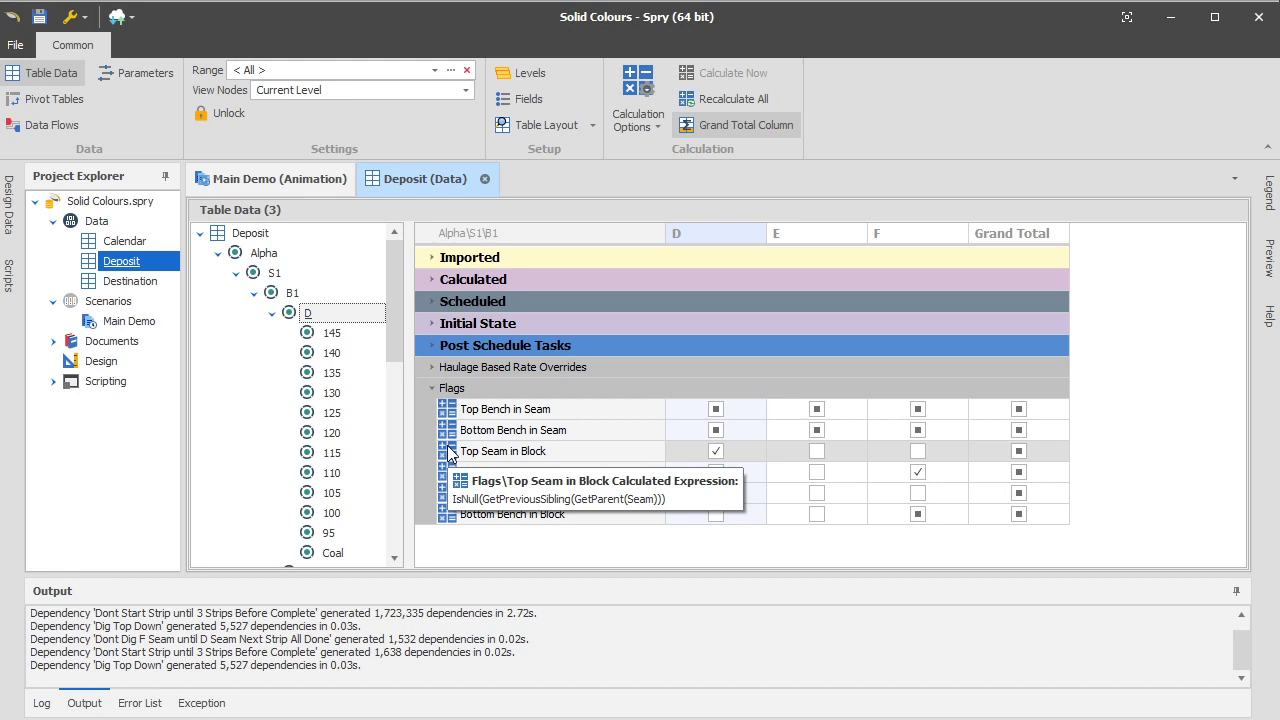
# - Collapse seam D's benches in the Deposit tree, expanding and collapsing them again
pyautogui.doubleClick(300, 316)
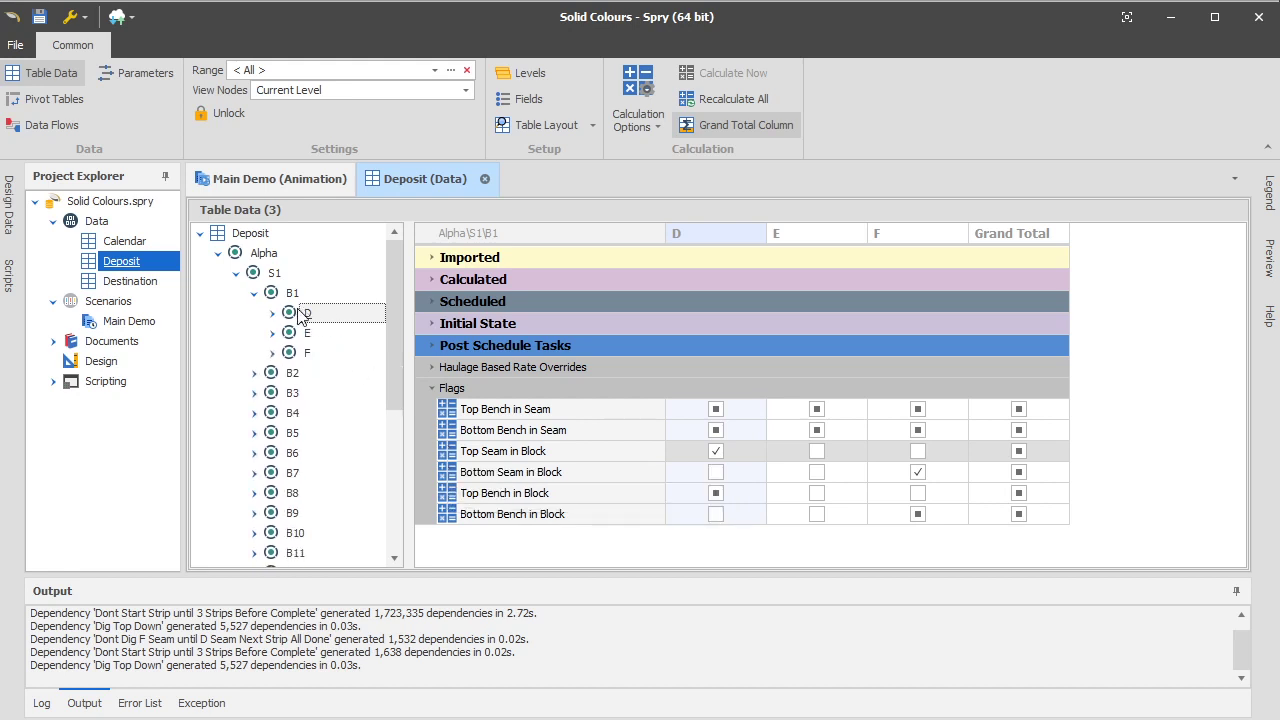
pyautogui.click(274, 314)
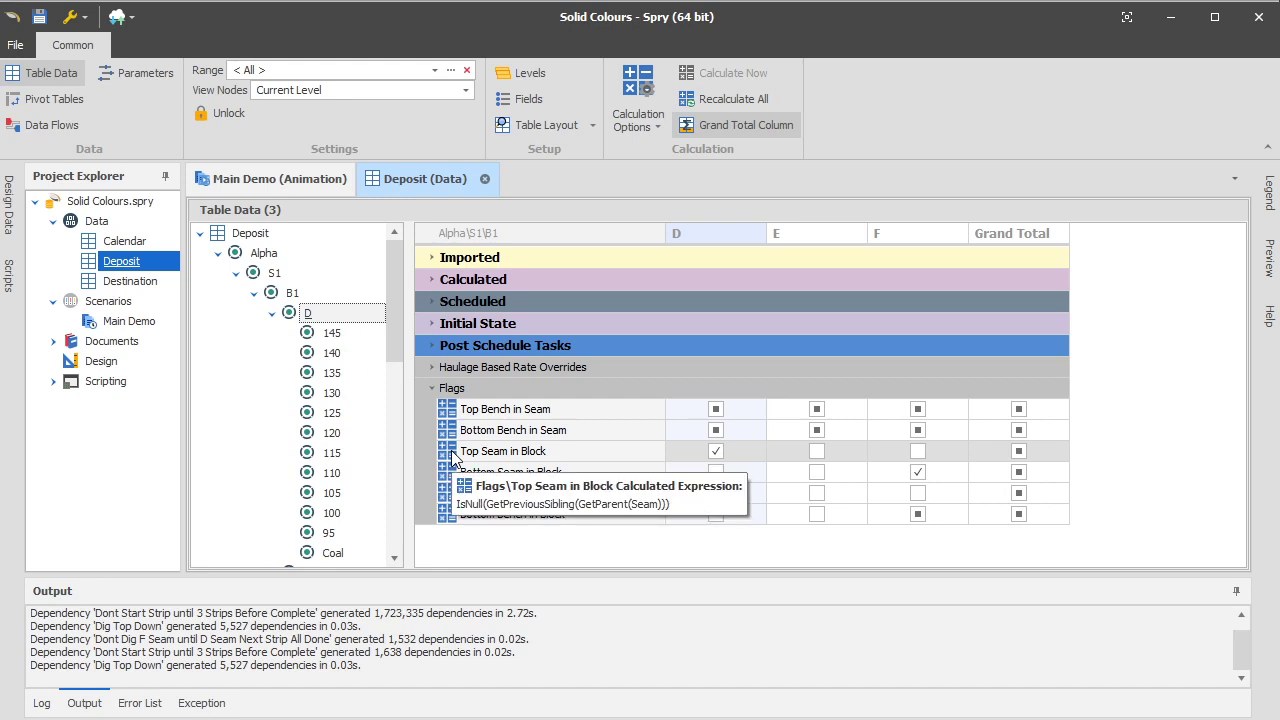
pyautogui.doubleClick(307, 316)
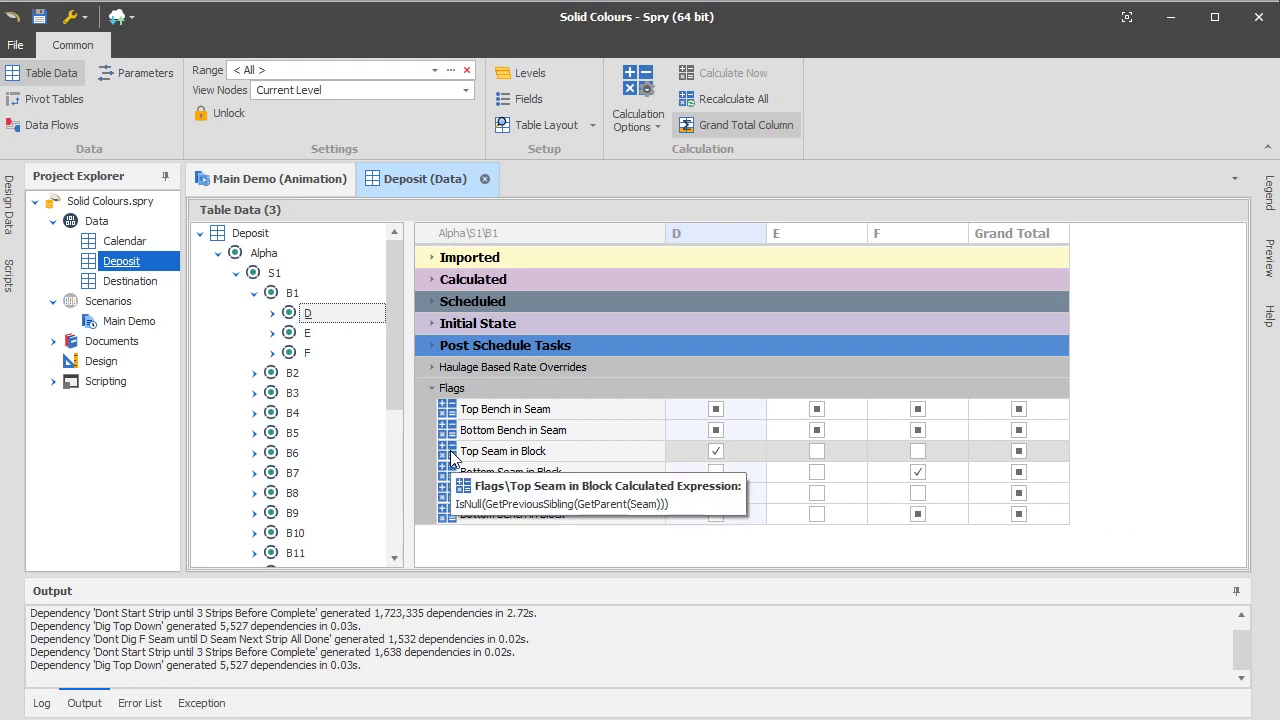
pyautogui.moveTo(449, 477)
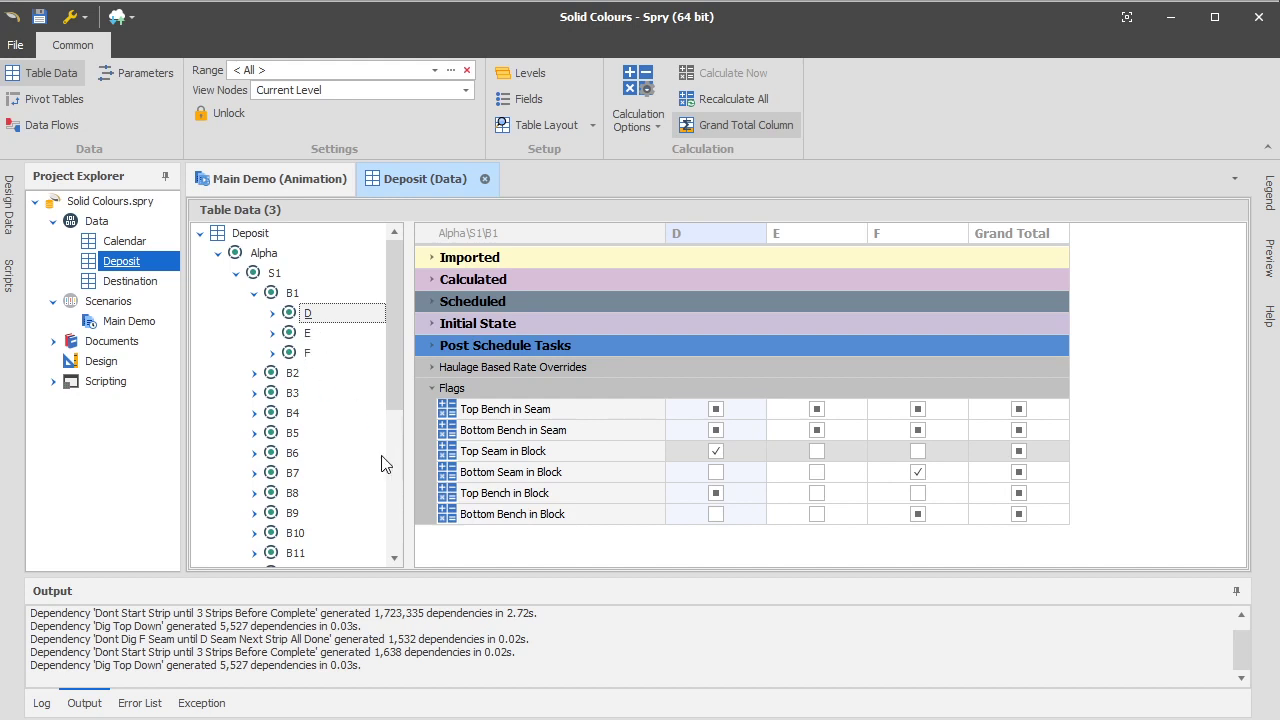
# - Expand seam D and inspect bench 145's Top Bench in Block formula
pyautogui.moveTo(441, 501)
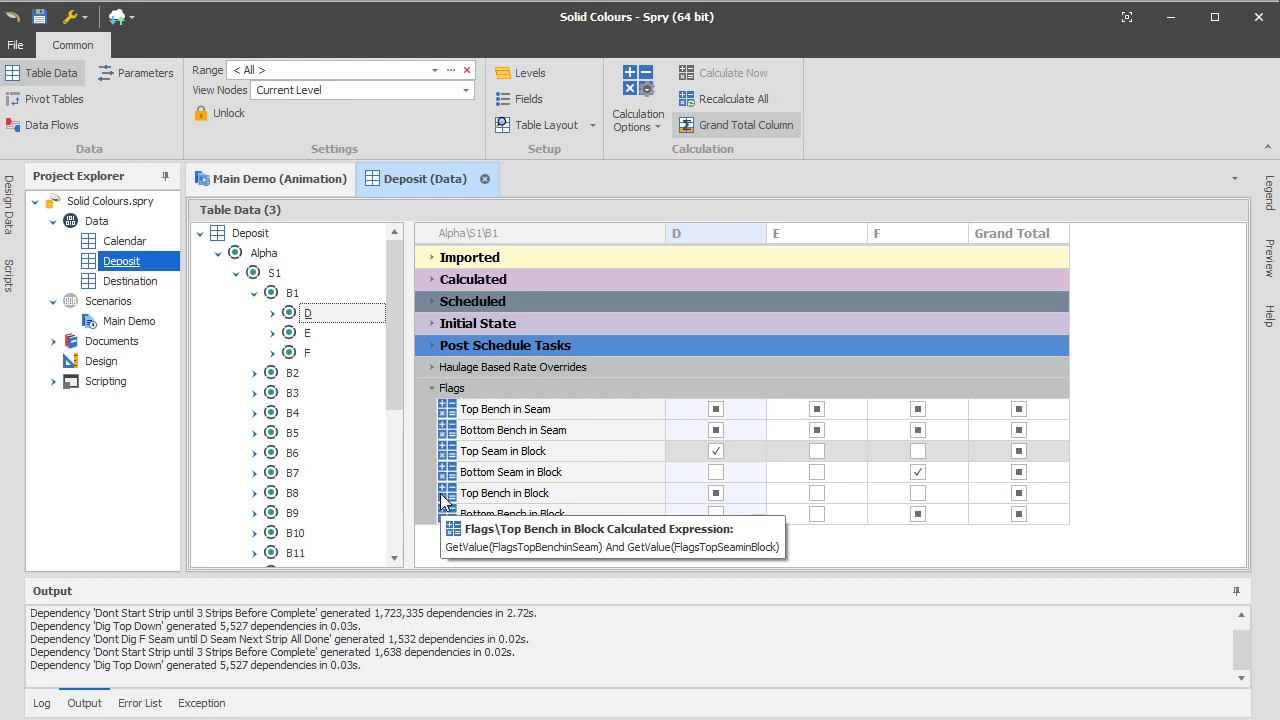
pyautogui.click(272, 315)
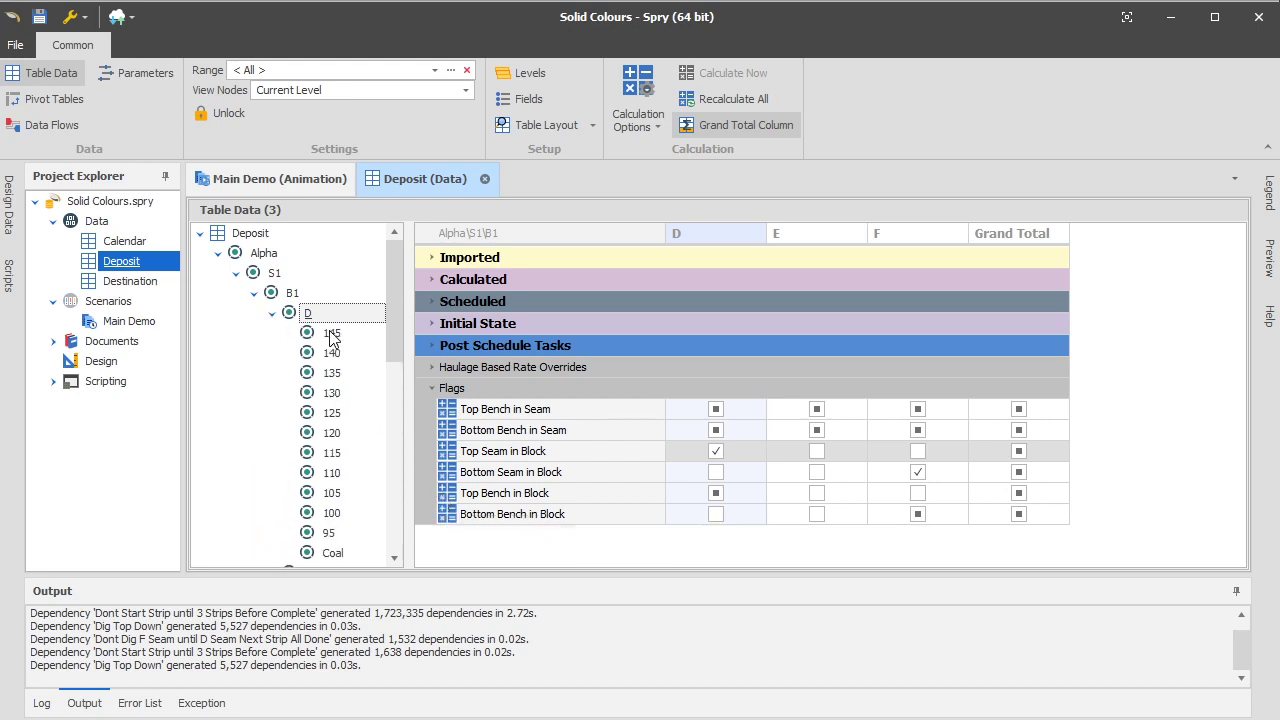
pyautogui.click(333, 336)
pyautogui.click(702, 490)
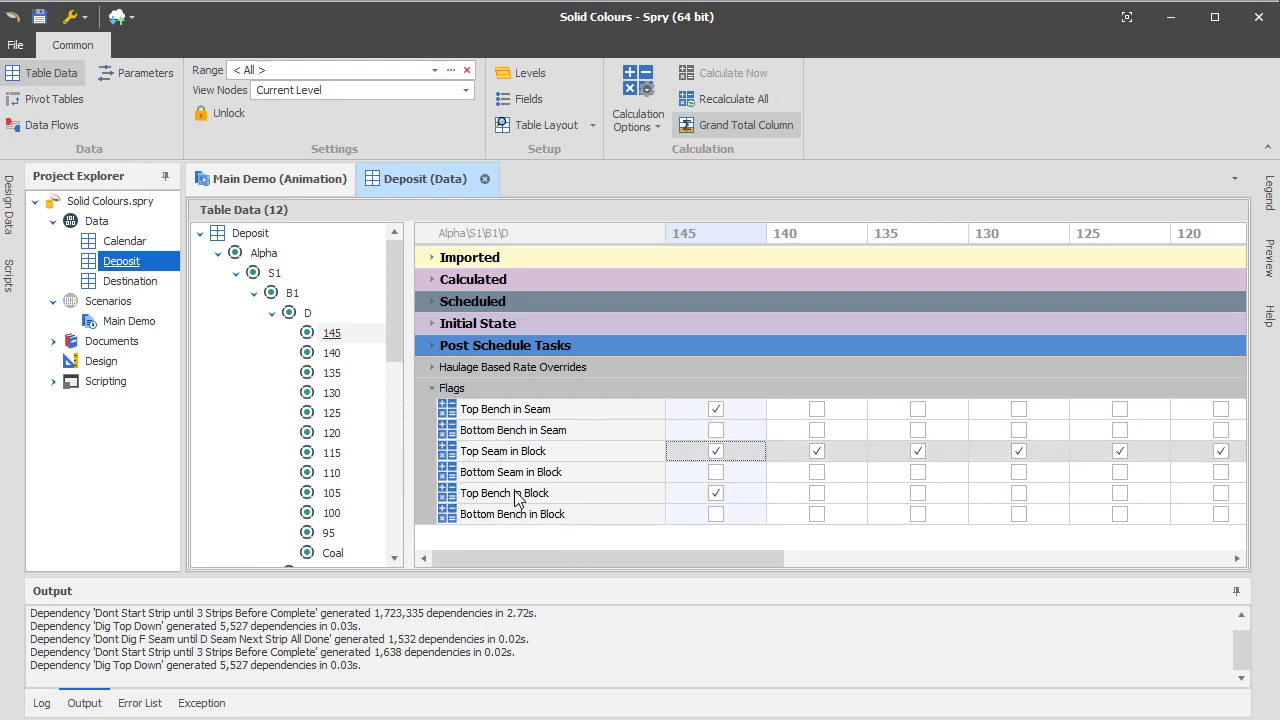
pyautogui.moveTo(399, 320); pyautogui.dragTo(396, 386)
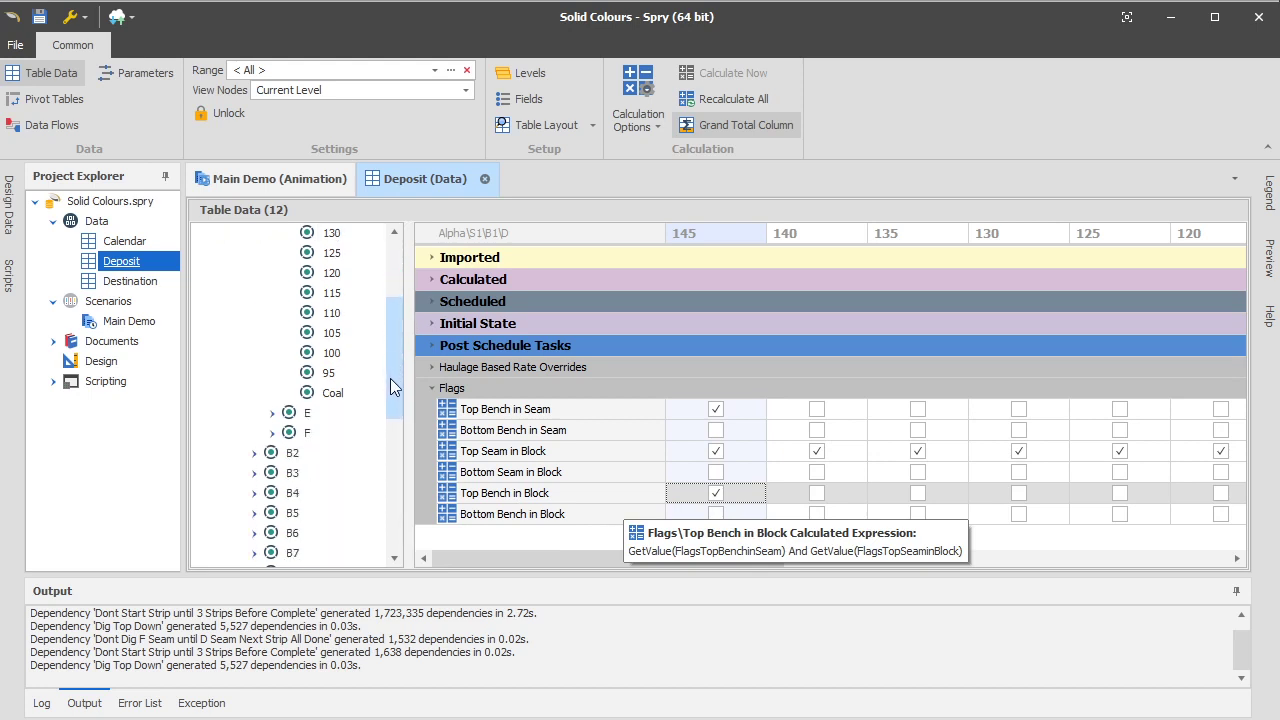
# - Expand seam E and check bench 100's Top Bench in Block, Top Seam in Block and Top Bench in Seam flags
pyautogui.click(272, 412)
pyautogui.click(330, 432)
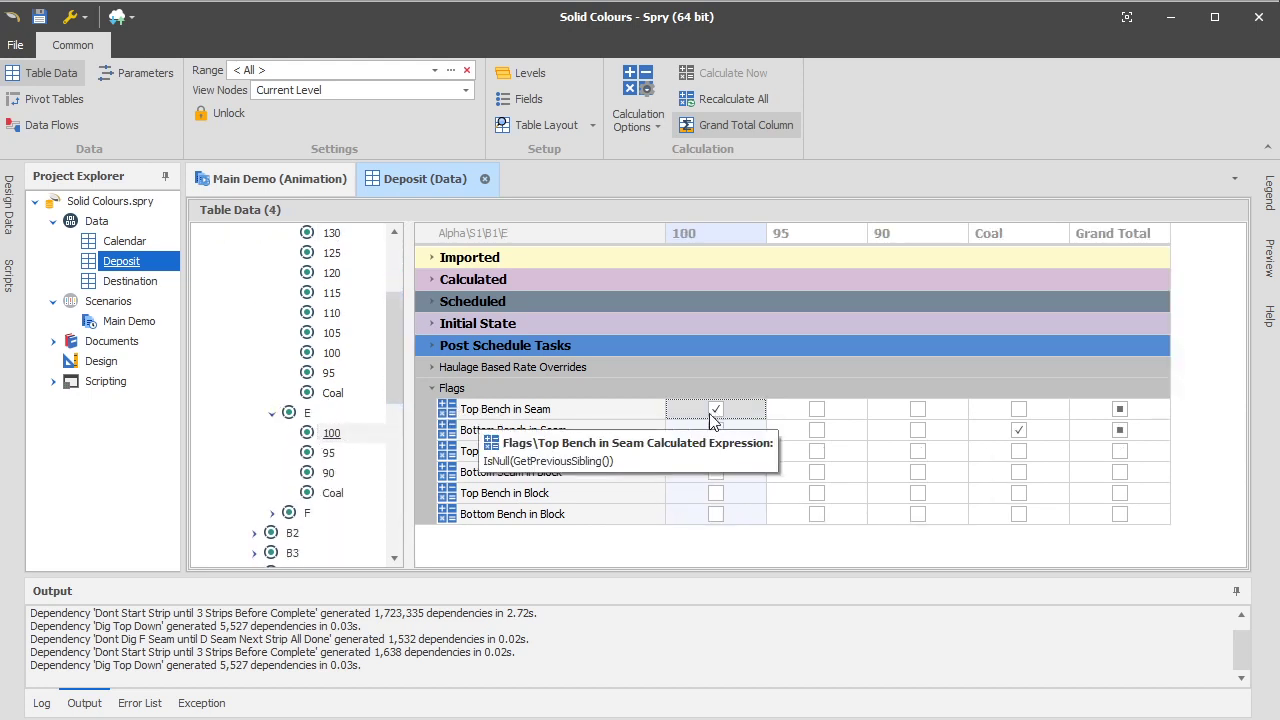
pyautogui.click(683, 496)
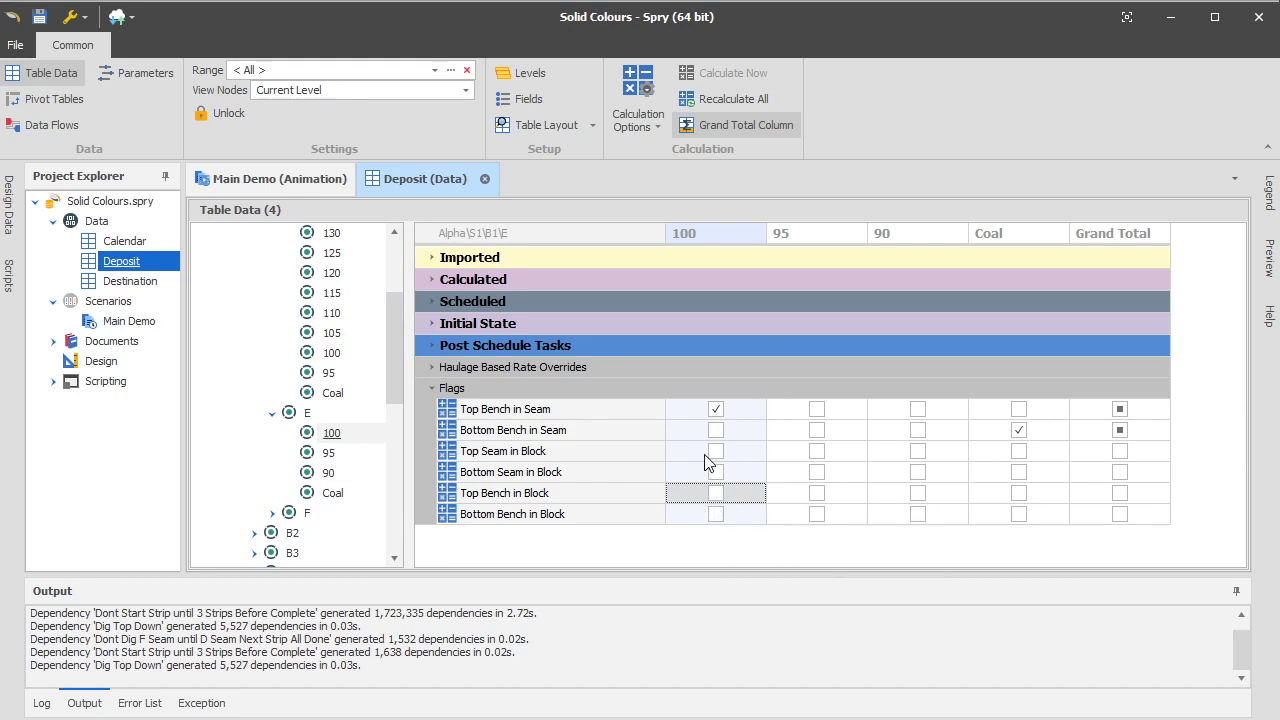
pyautogui.click(685, 458)
pyautogui.click(698, 491)
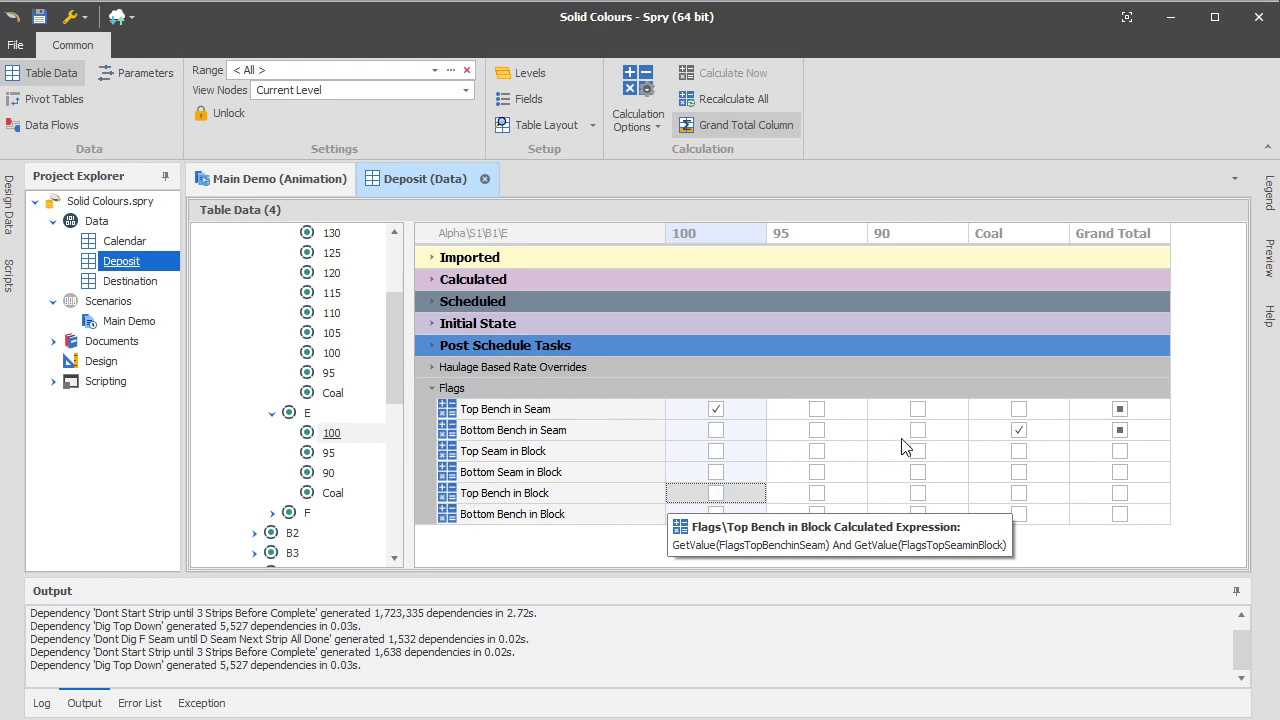
pyautogui.click(683, 417)
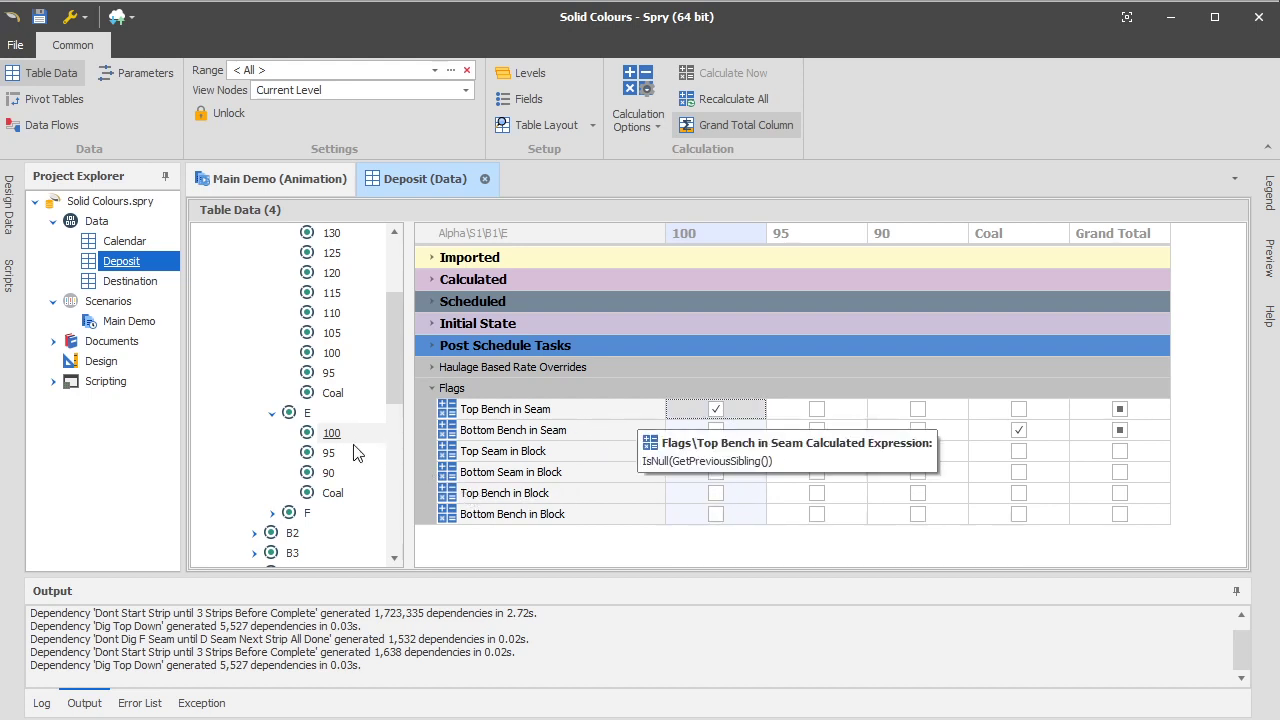
pyautogui.click(274, 513)
# - Show seam F's bench flags, checking bench 95's Bottom Seam in Block and Coal's Bottom Bench in Block
pyautogui.click(312, 533)
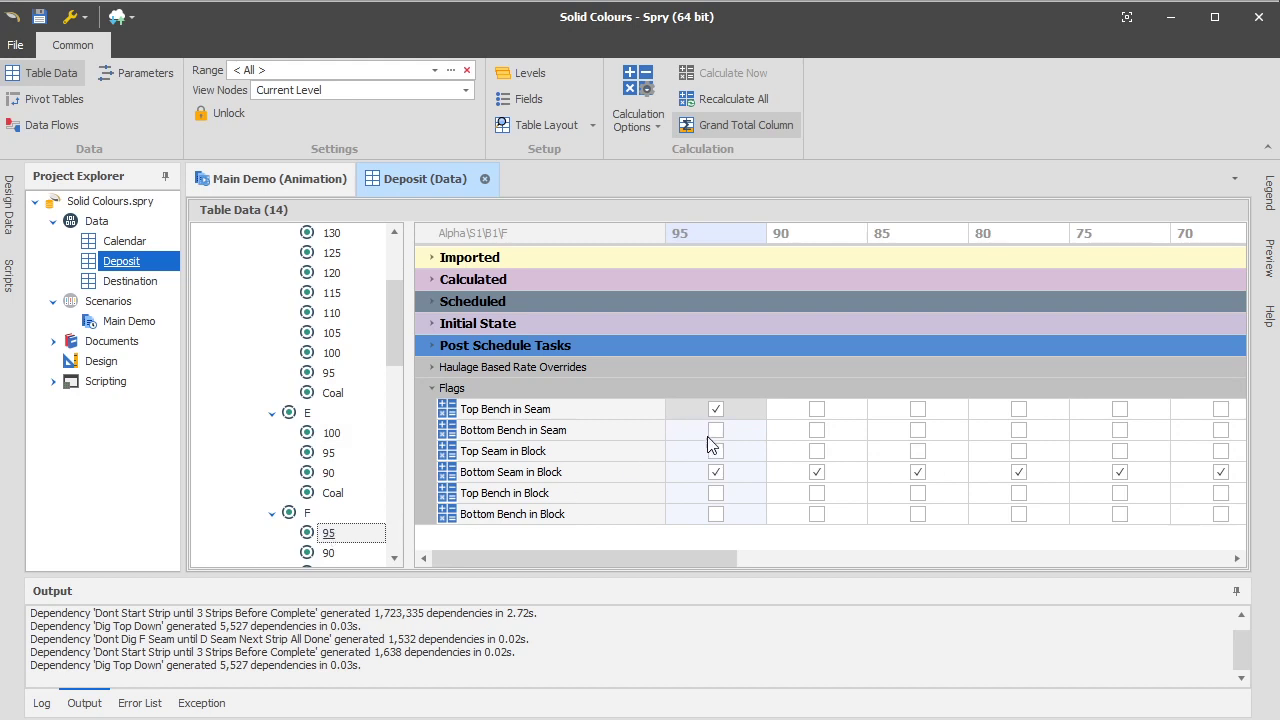
pyautogui.click(710, 471)
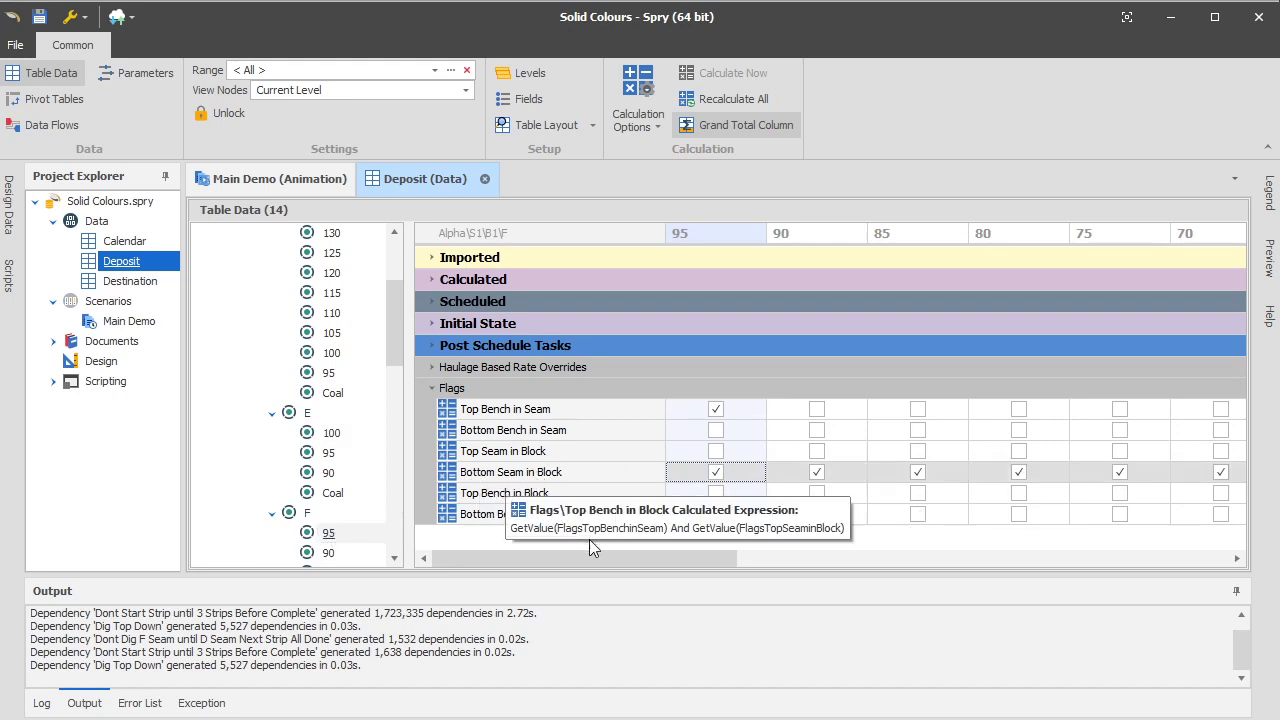
pyautogui.moveTo(632, 558); pyautogui.dragTo(1155, 558)
pyautogui.click(1115, 514)
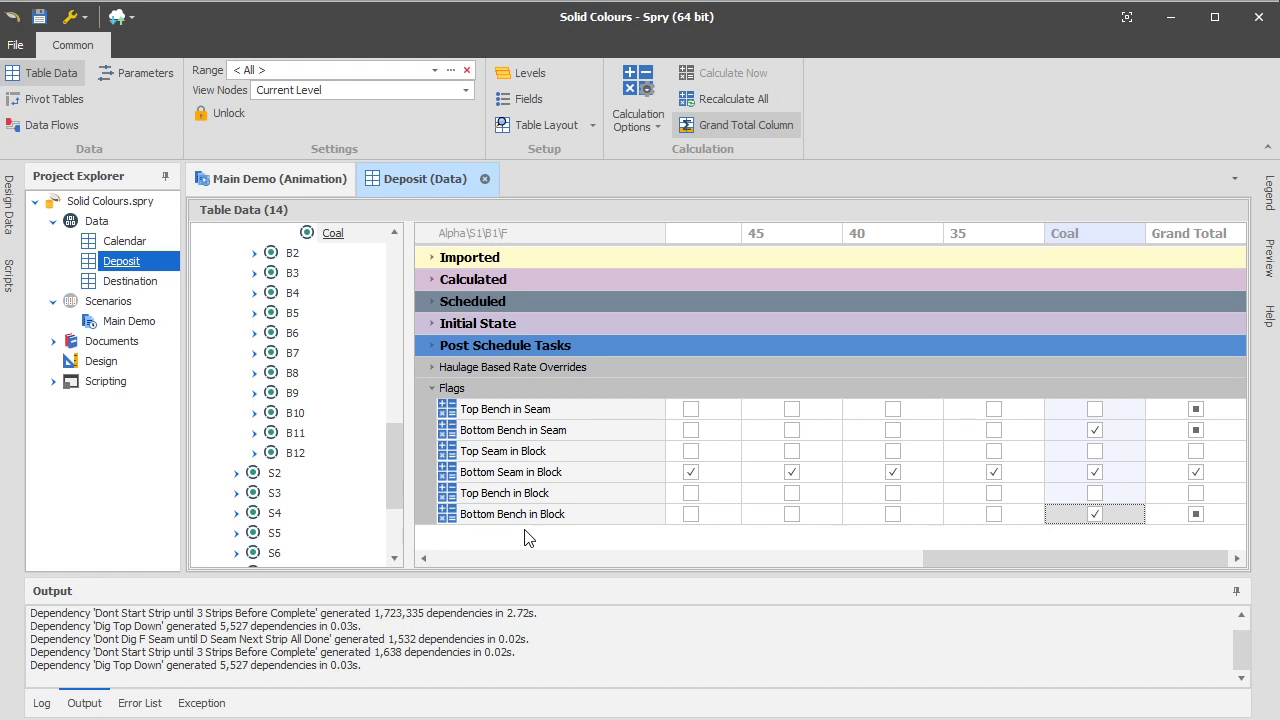
pyautogui.rightClick(140, 266)
pyautogui.moveTo(163, 309)
pyautogui.click(262, 340)
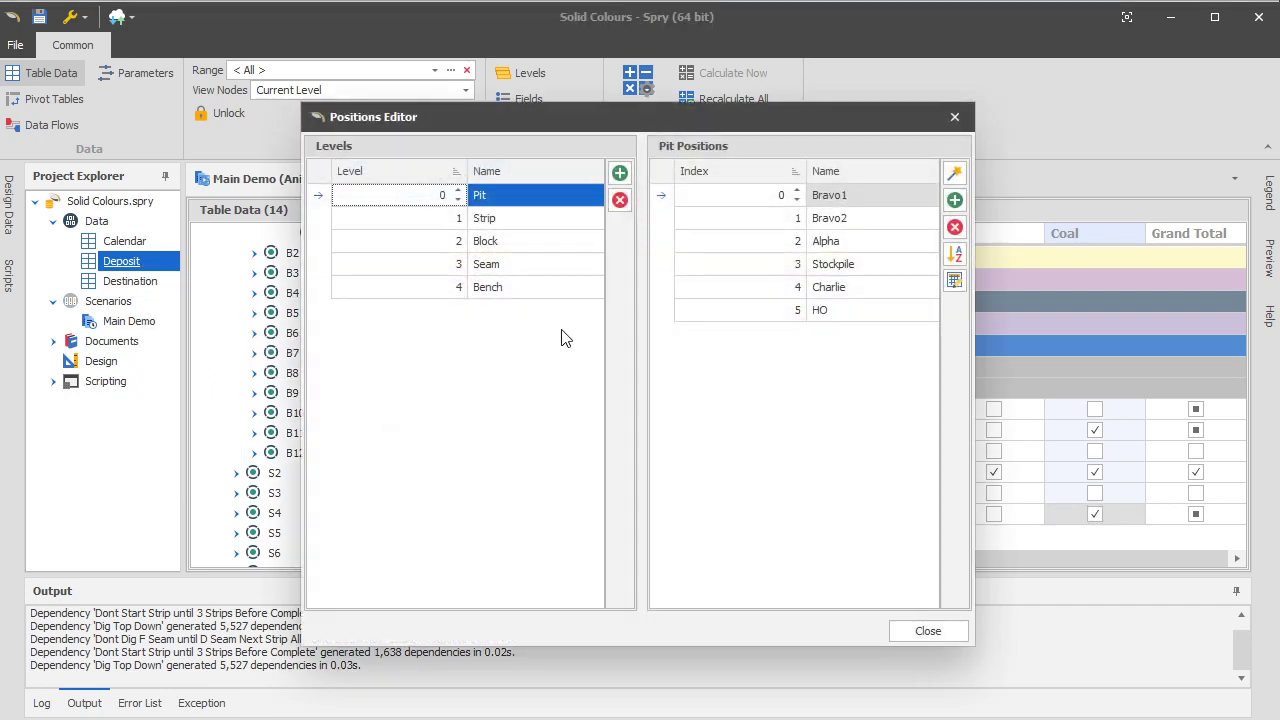
pyautogui.click(528, 287)
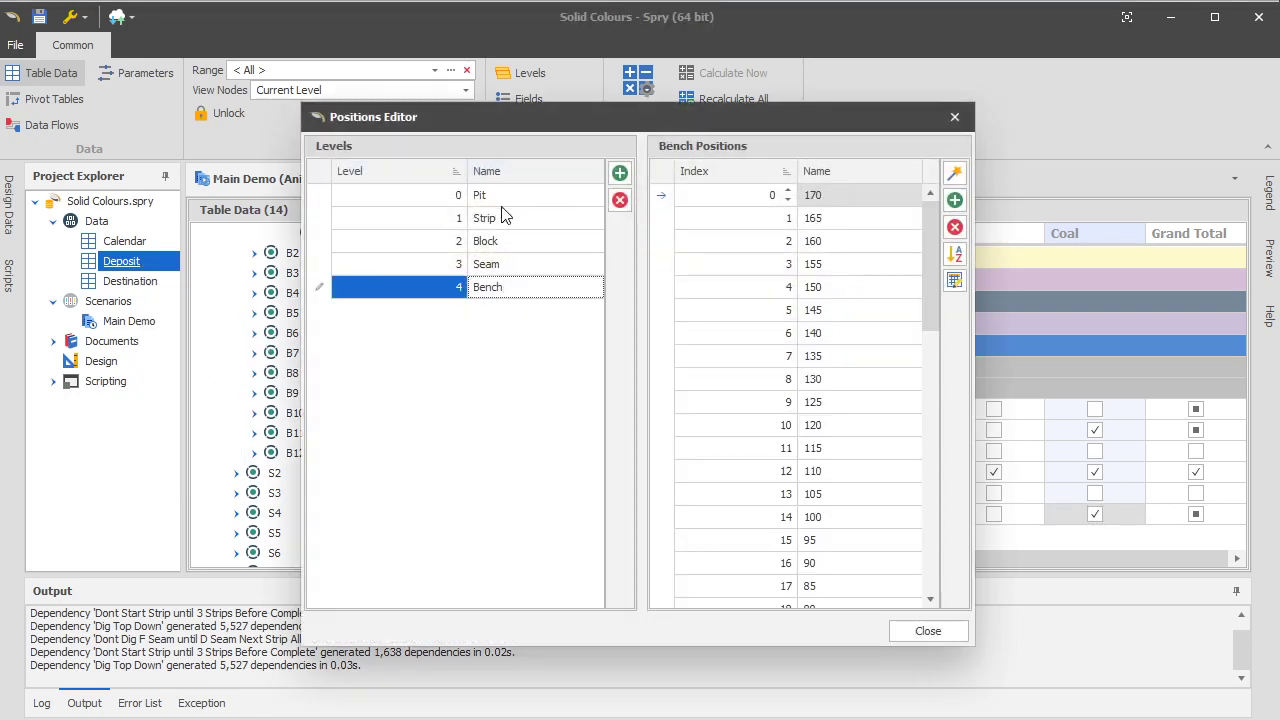
pyautogui.click(519, 267)
pyautogui.click(520, 283)
pyautogui.click(528, 266)
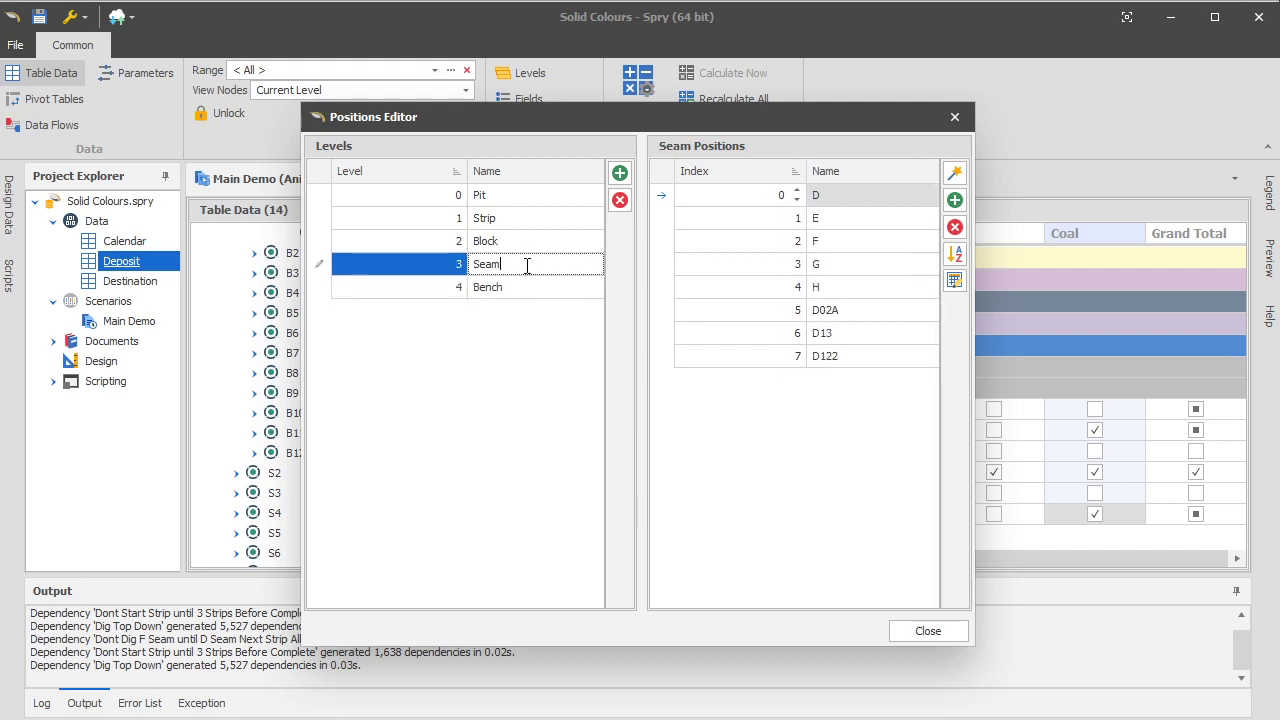
pyautogui.click(533, 288)
pyautogui.click(519, 247)
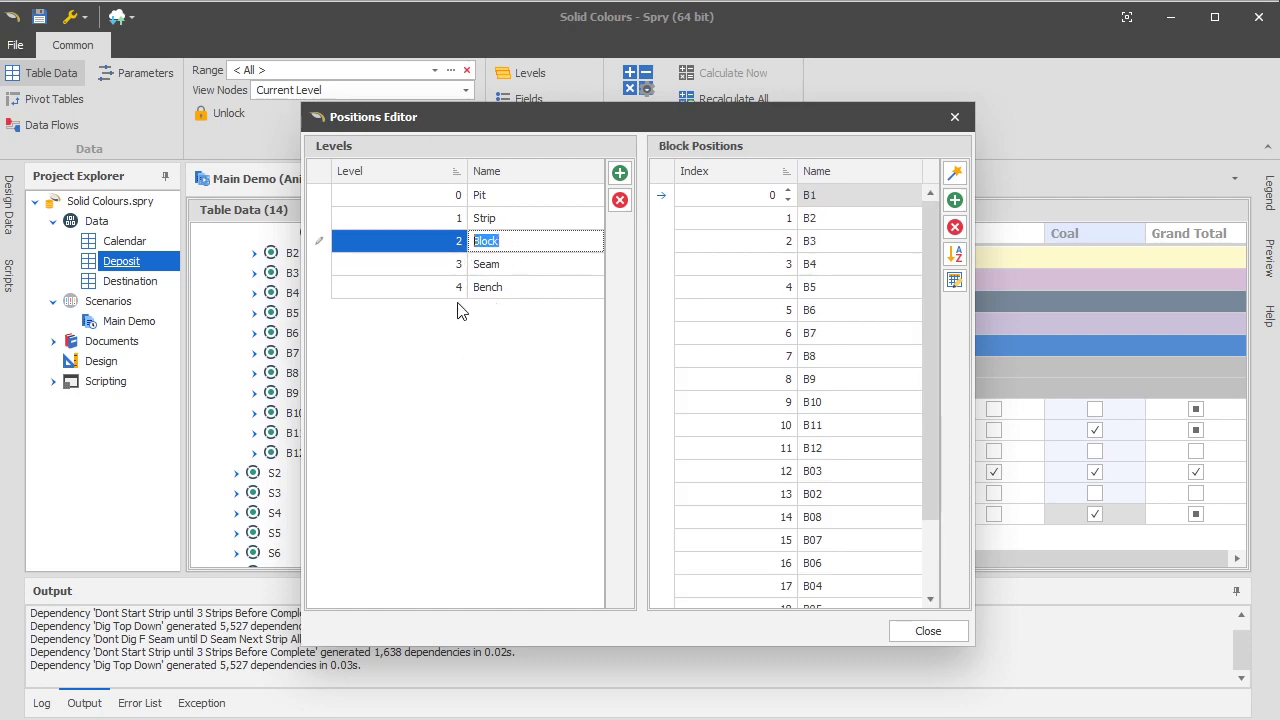
pyautogui.click(931, 632)
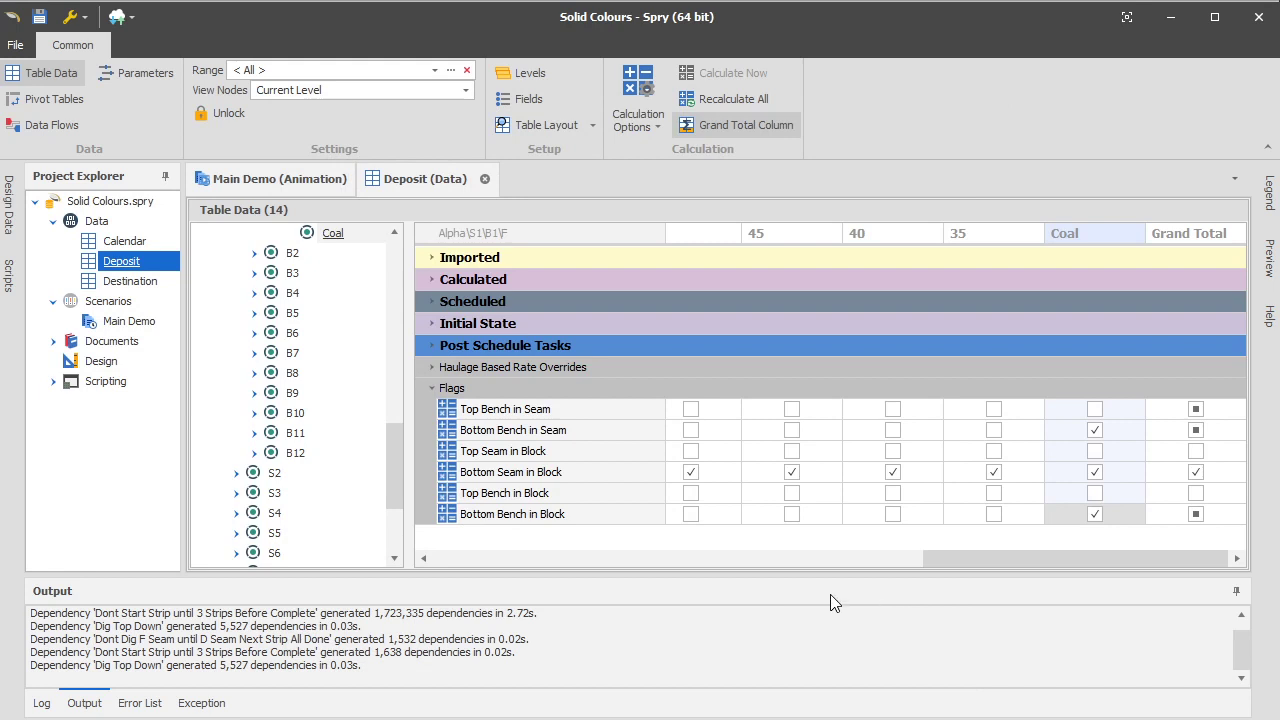
# - Scroll back to benches 95–70, review the Log, then return to Output and enlarge the Deposit table
pyautogui.moveTo(813, 561); pyautogui.dragTo(604, 563)
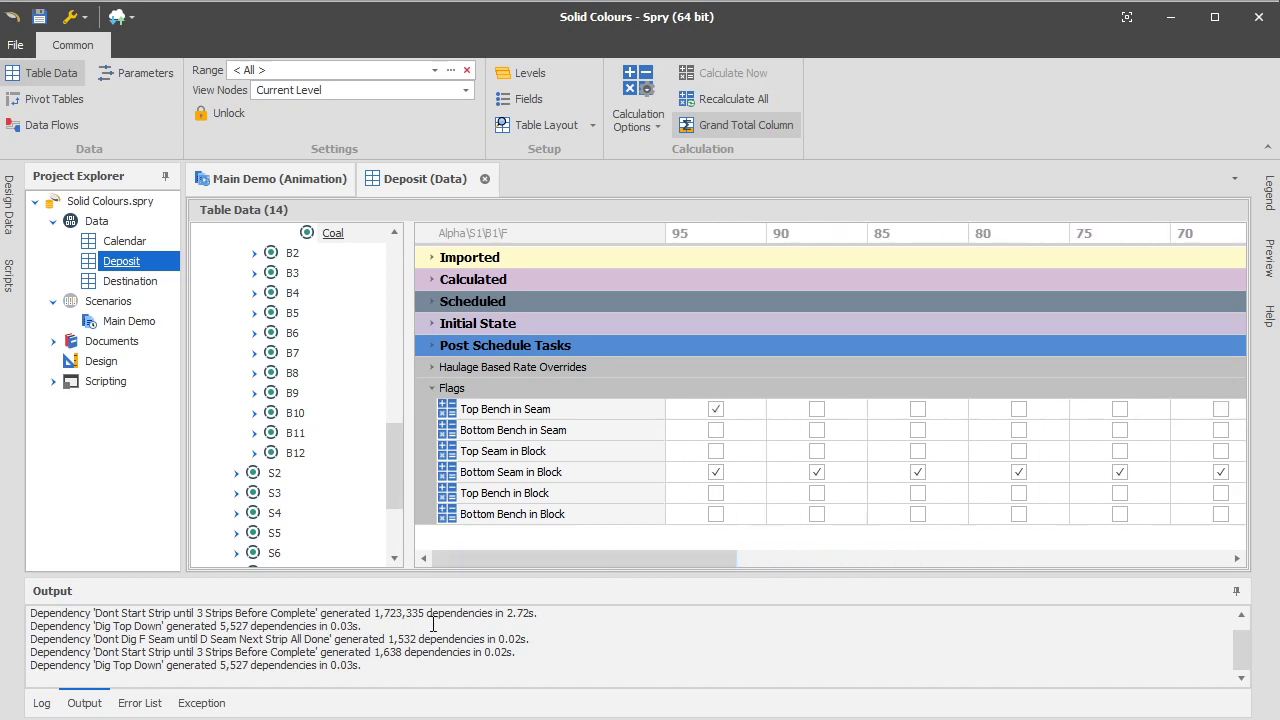
pyautogui.click(464, 618)
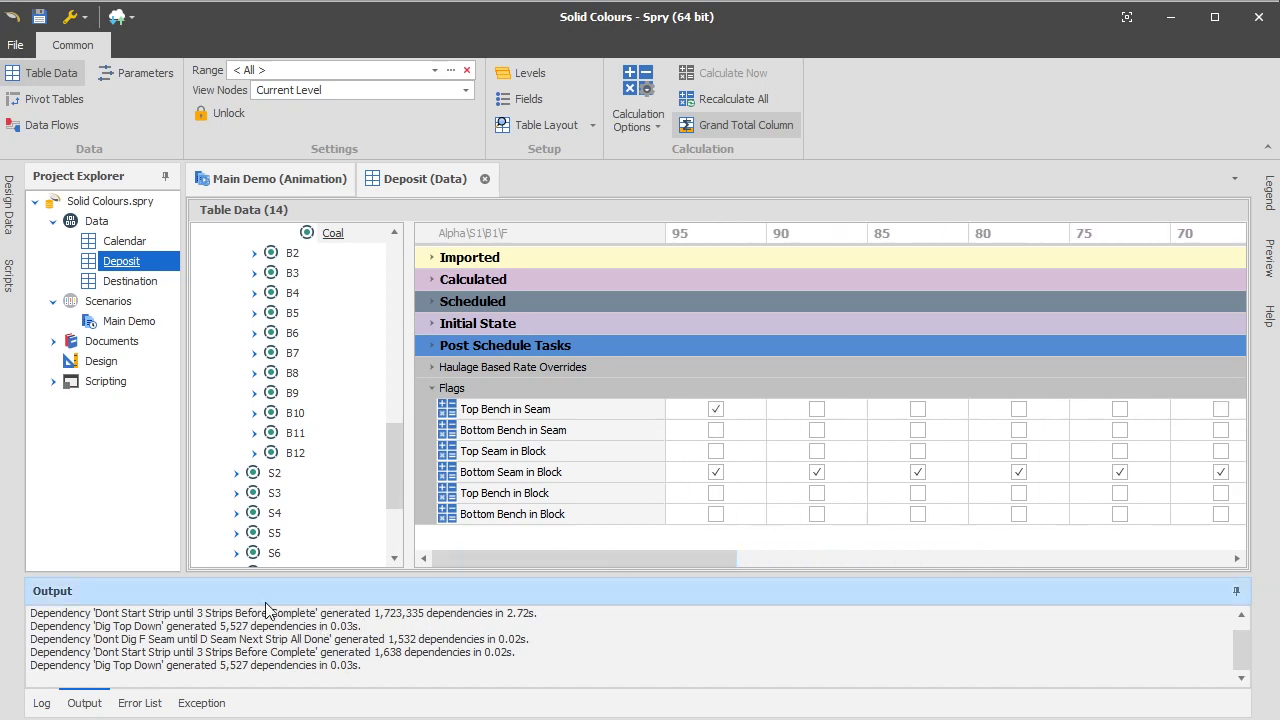
pyautogui.click(40, 703)
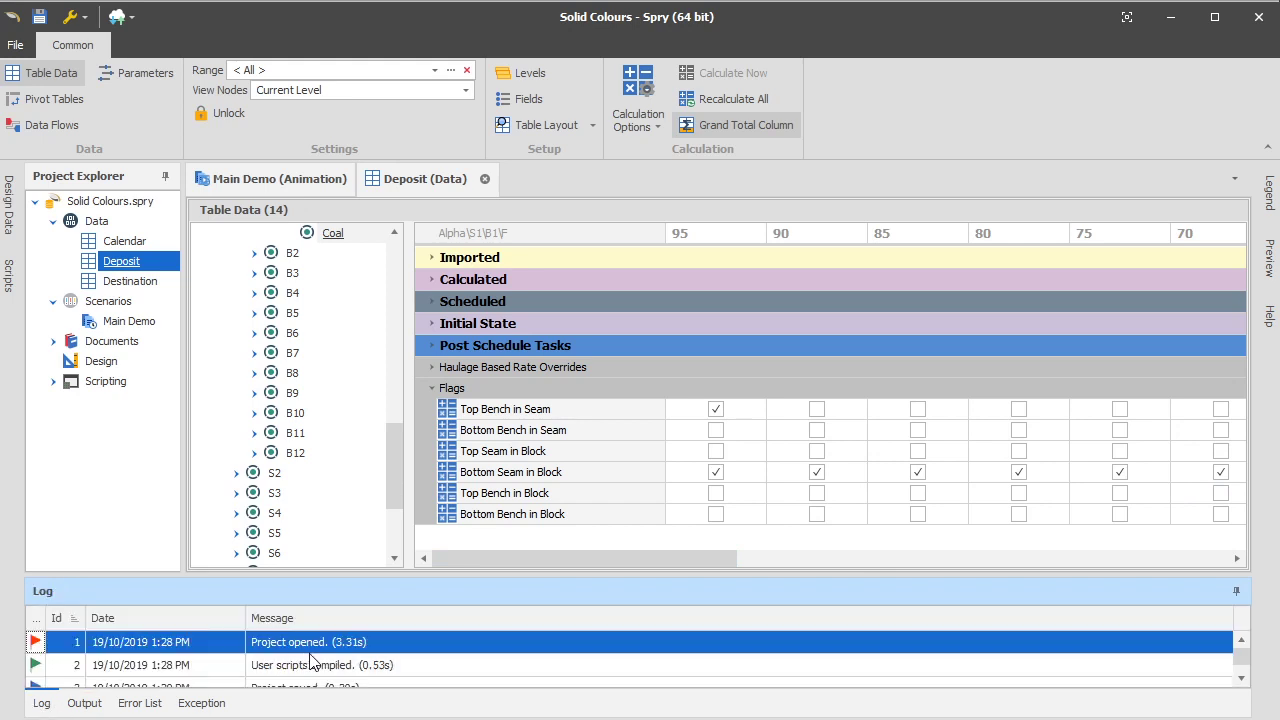
pyautogui.moveTo(323, 582); pyautogui.dragTo(321, 516)
pyautogui.scroll(-4, 343, 625)
pyautogui.moveTo(1243, 599); pyautogui.dragTo(1241, 680)
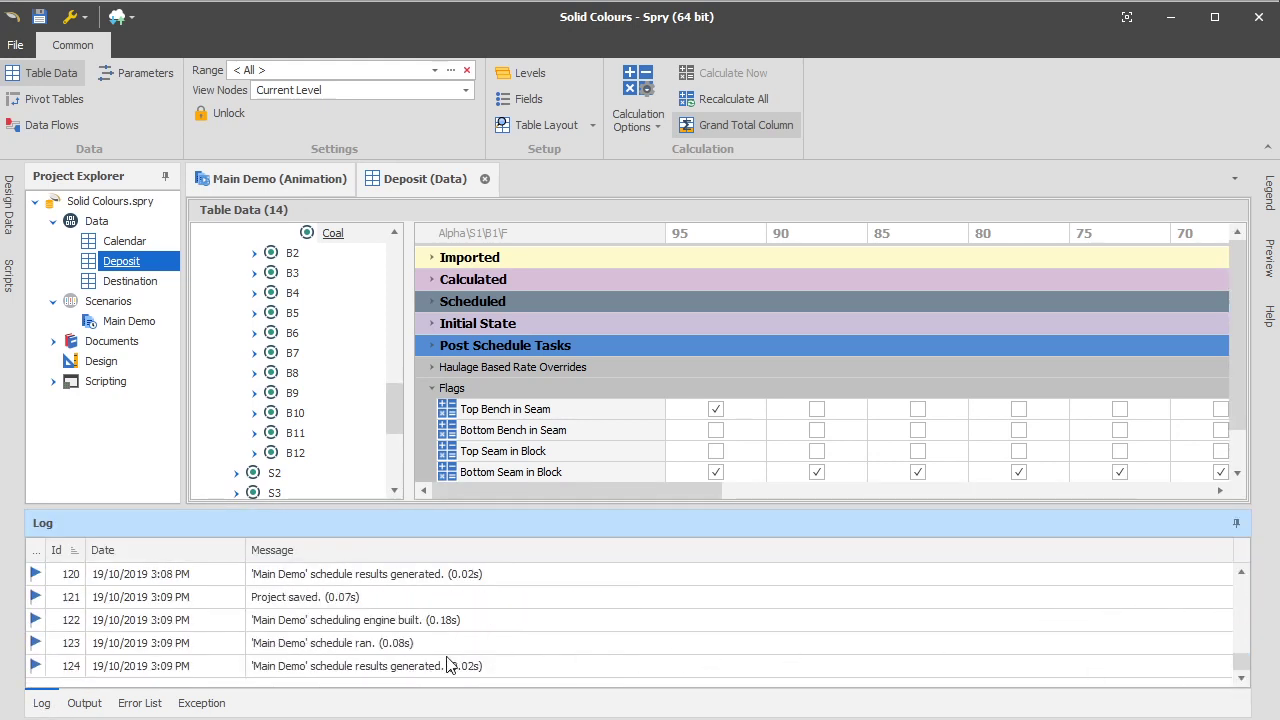
pyautogui.click(83, 701)
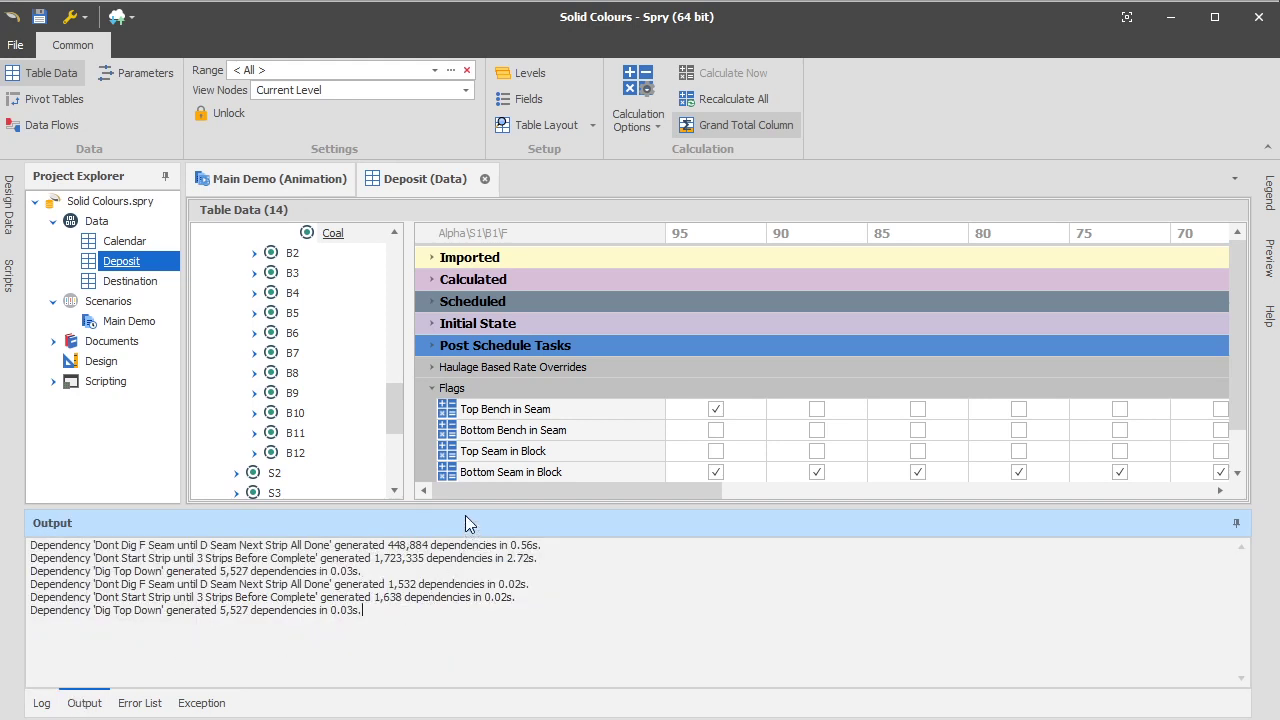
pyautogui.moveTo(470, 509); pyautogui.dragTo(470, 567)
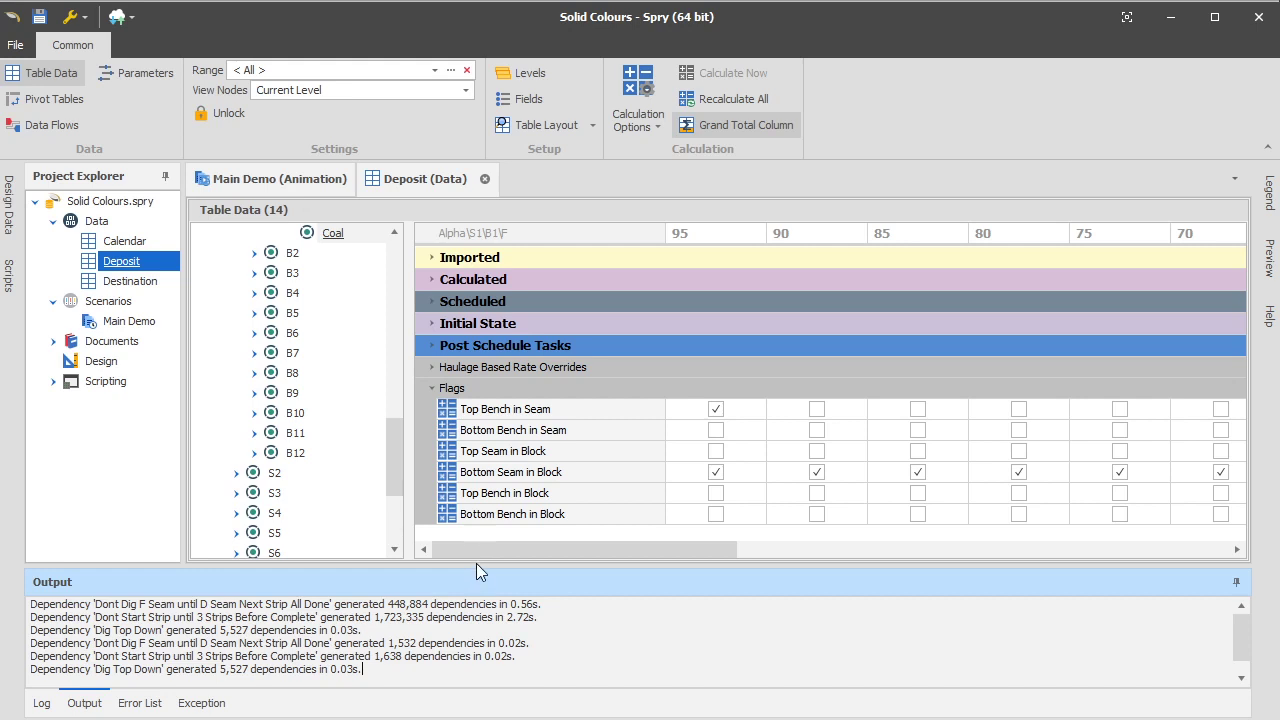
pyautogui.moveTo(447, 477)
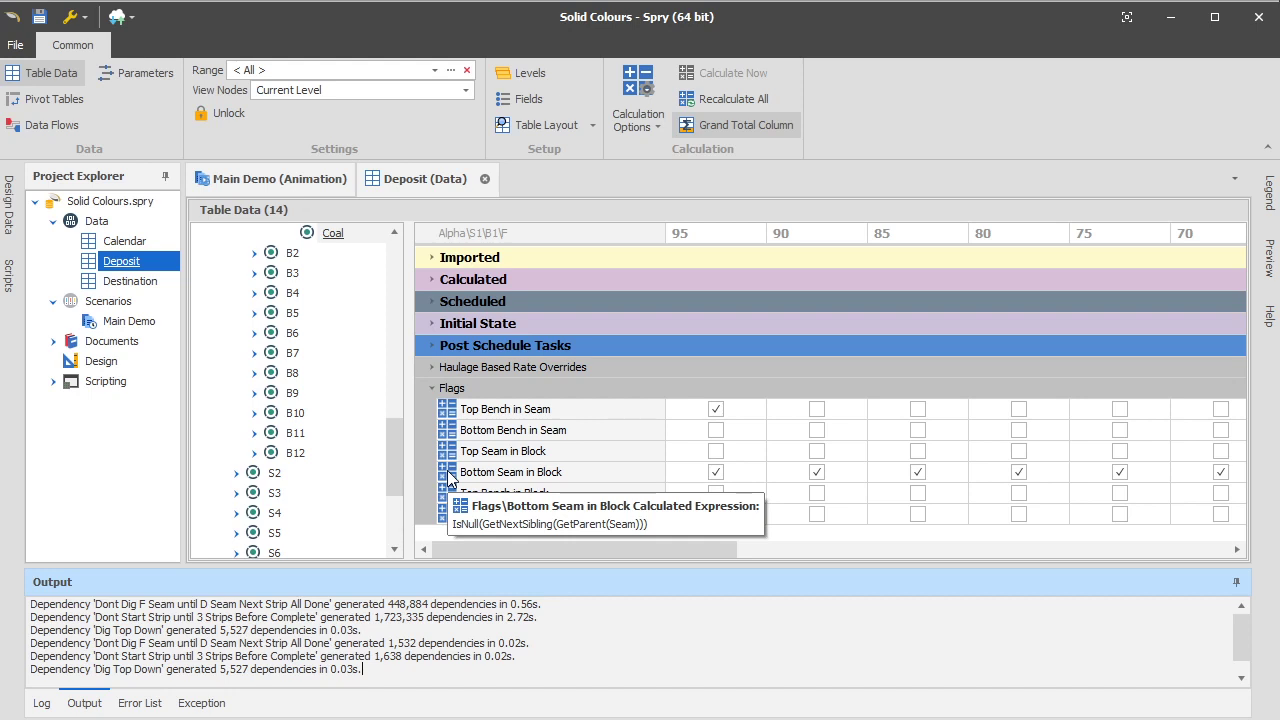
pyautogui.moveTo(447, 518)
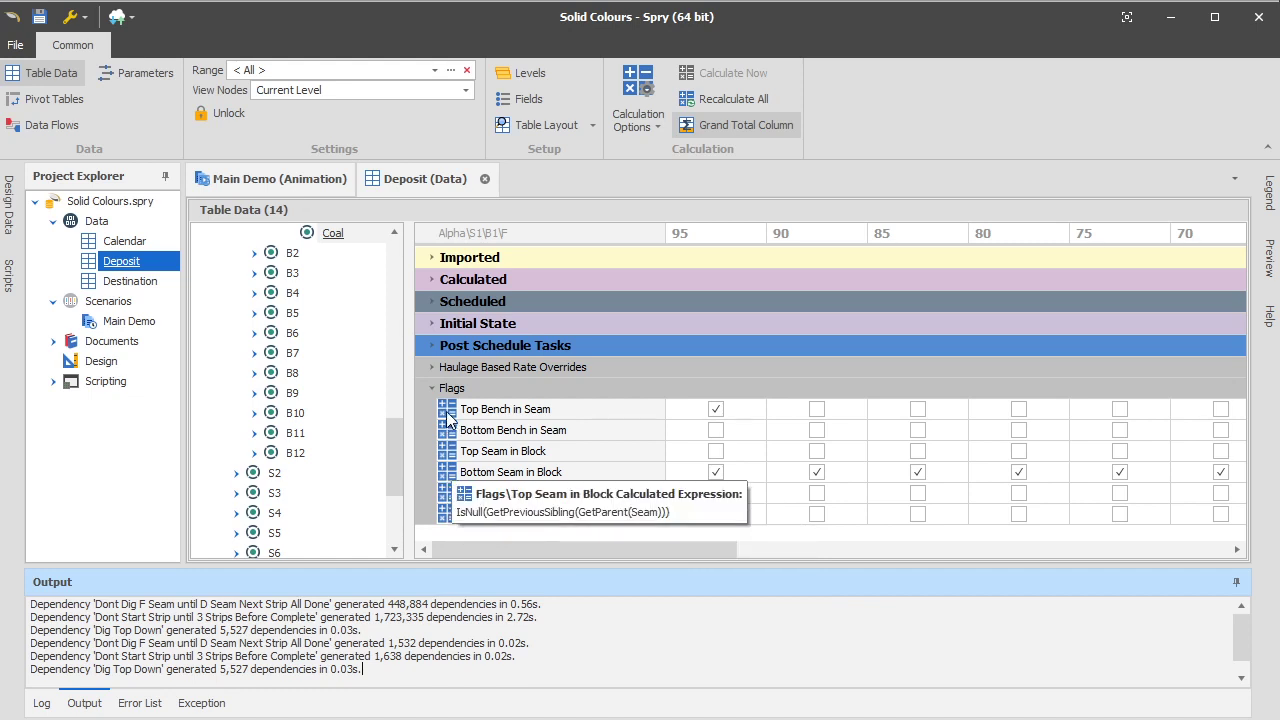
pyautogui.moveTo(447, 418)
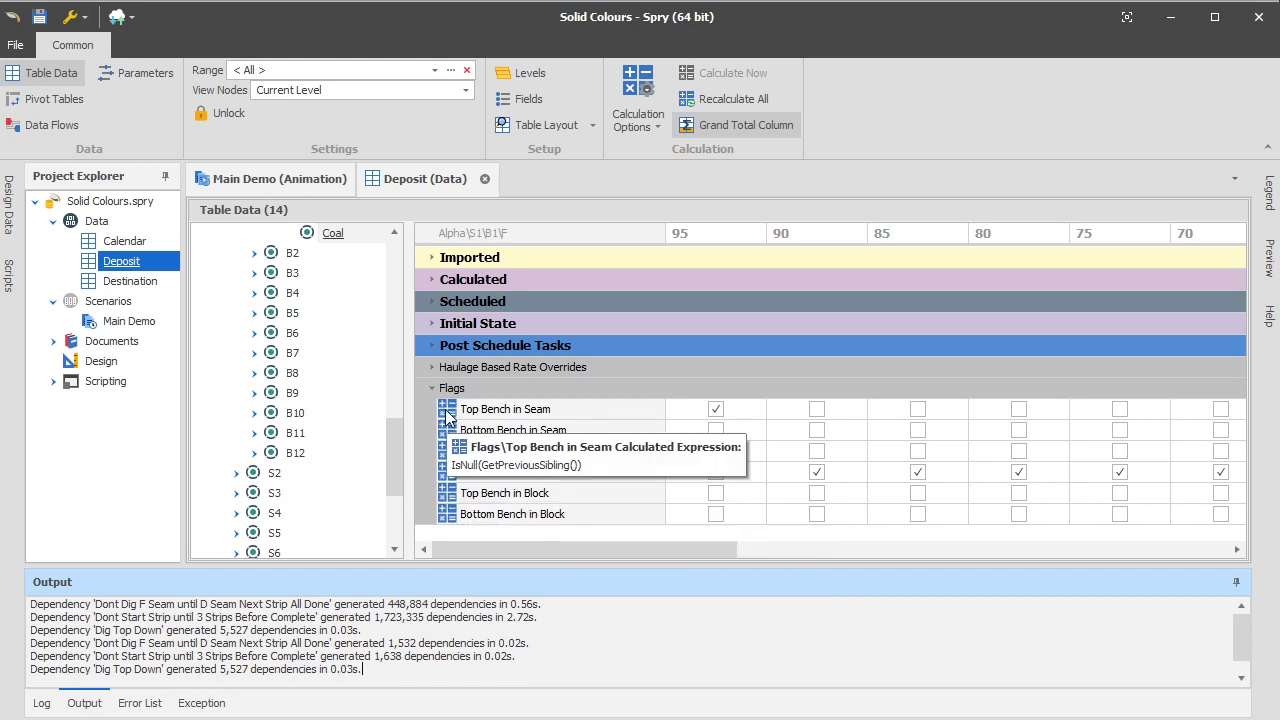